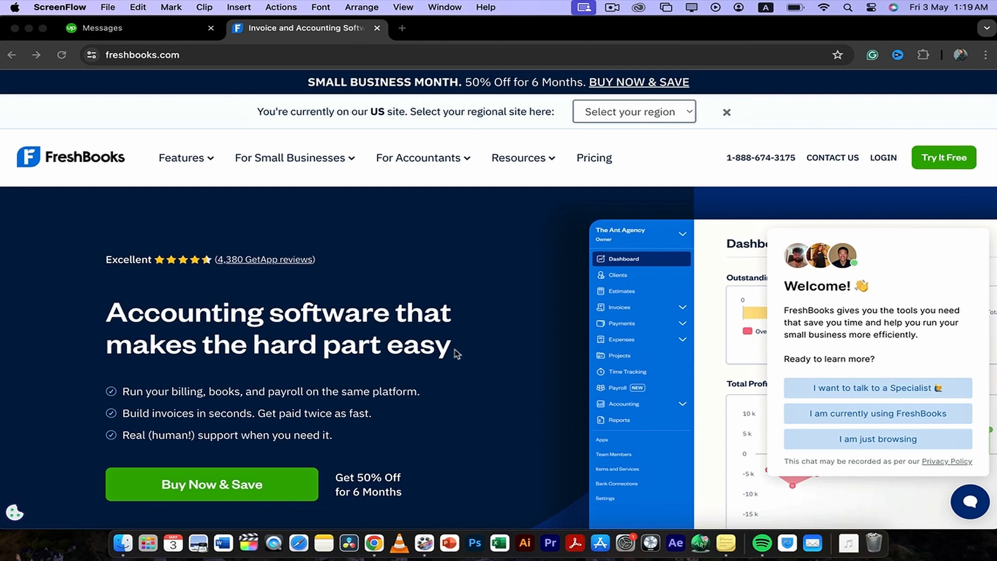
Step: Look over the homepage's accounting features overview and the list of available regional sites
scroll(455, 353, down, 10)
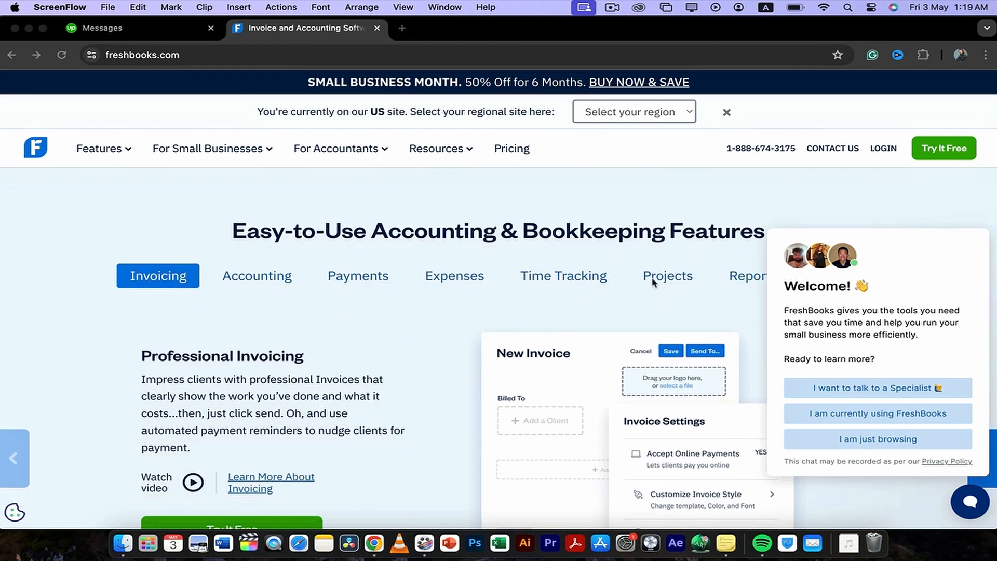
scroll(647, 283, down, 3)
scroll(652, 283, up, 2)
scroll(652, 282, up, 5)
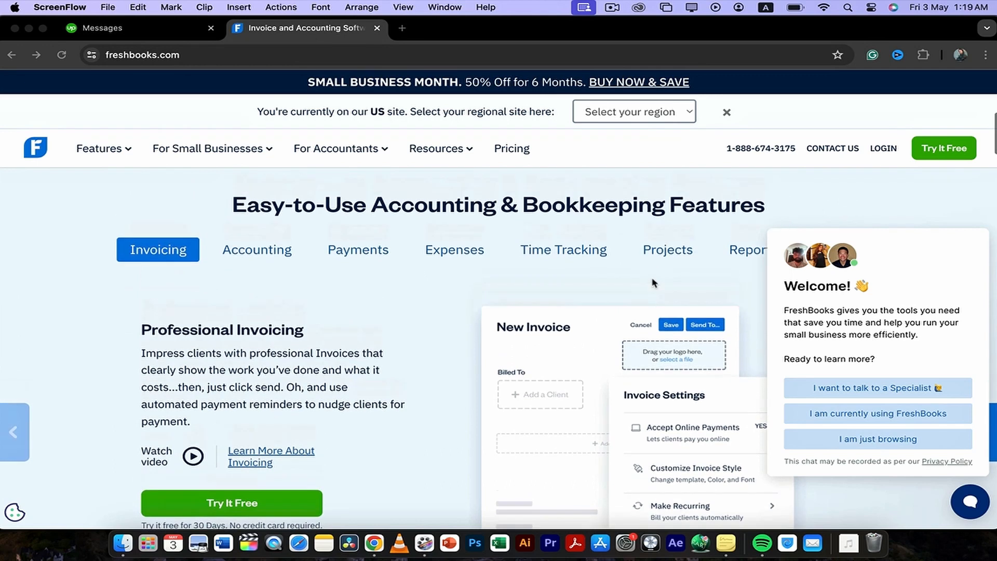
scroll(543, 356, down, 5)
scroll(482, 325, up, 10)
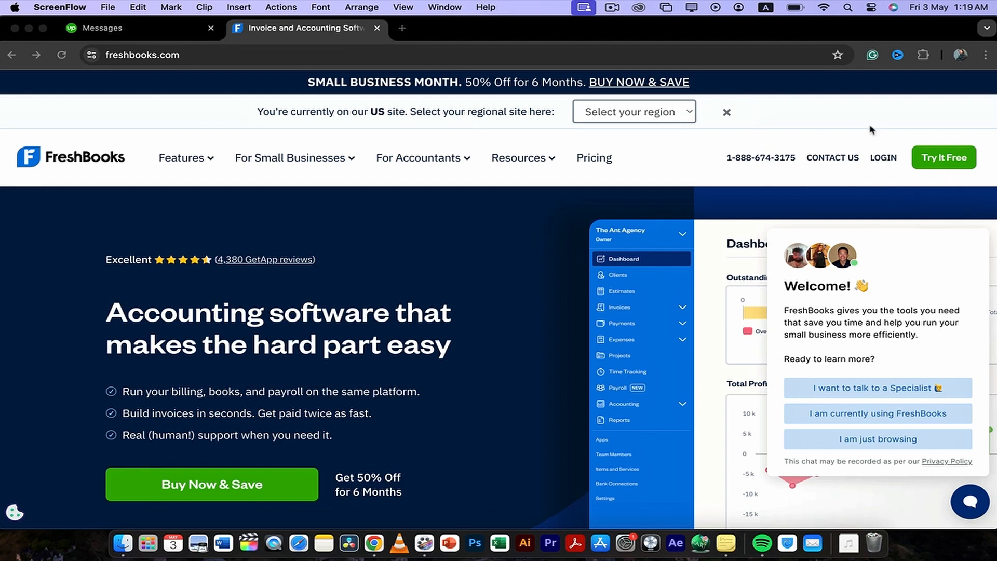
click(688, 113)
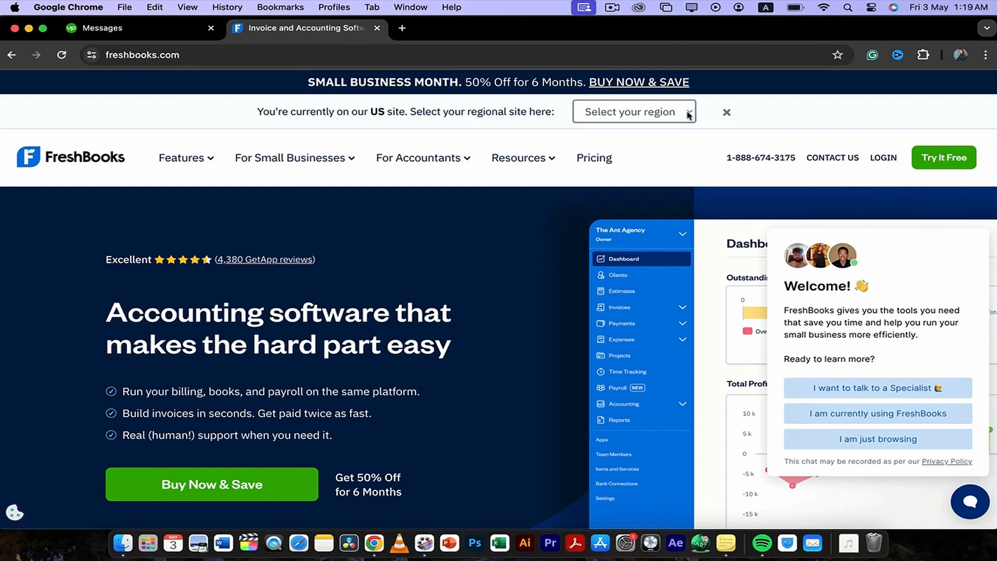
click(693, 114)
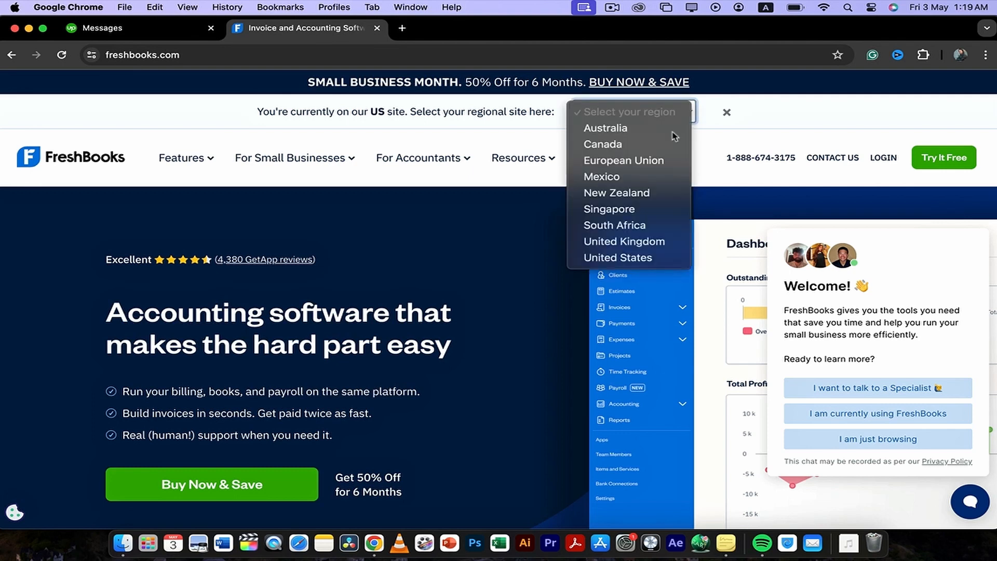
click(779, 139)
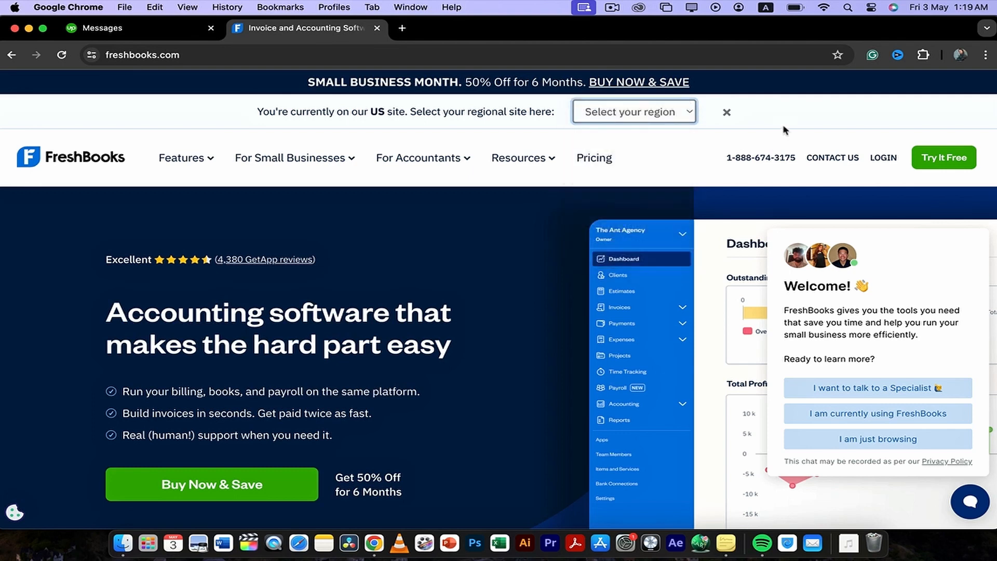
Step: Sign up for the free trial with an existing Google account, agreeing to the Terms of Service and Privacy Policy
click(953, 163)
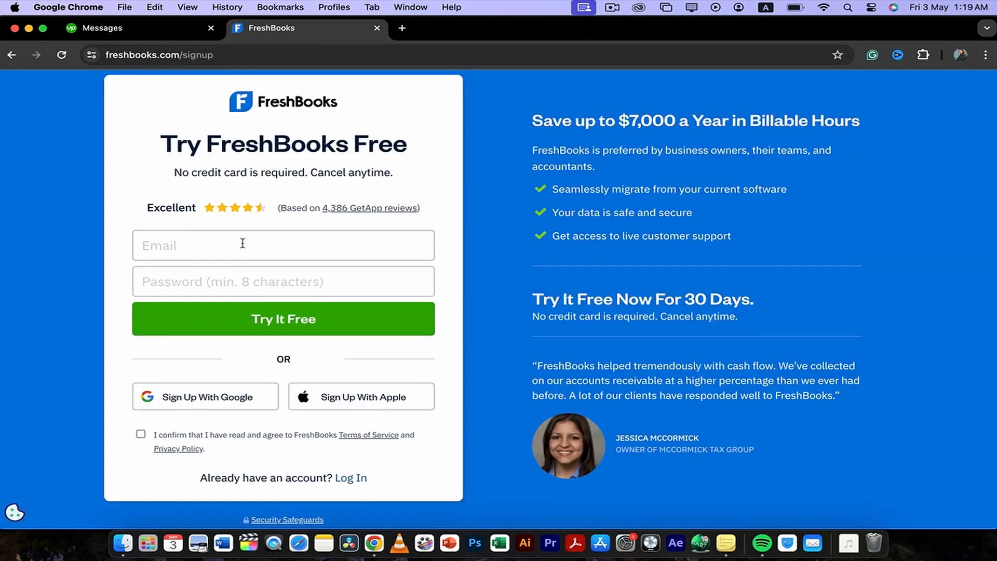
click(198, 401)
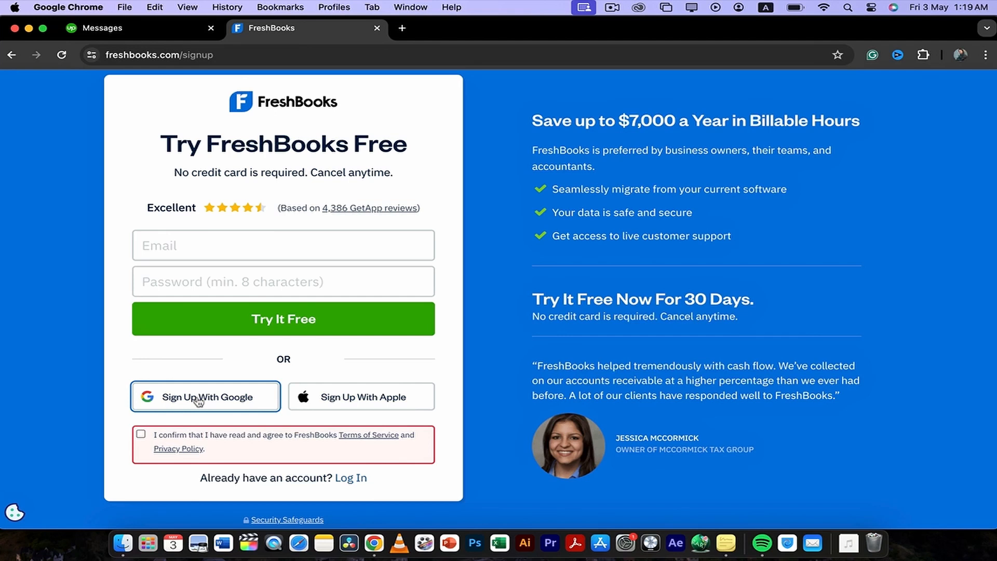
click(141, 434)
click(211, 397)
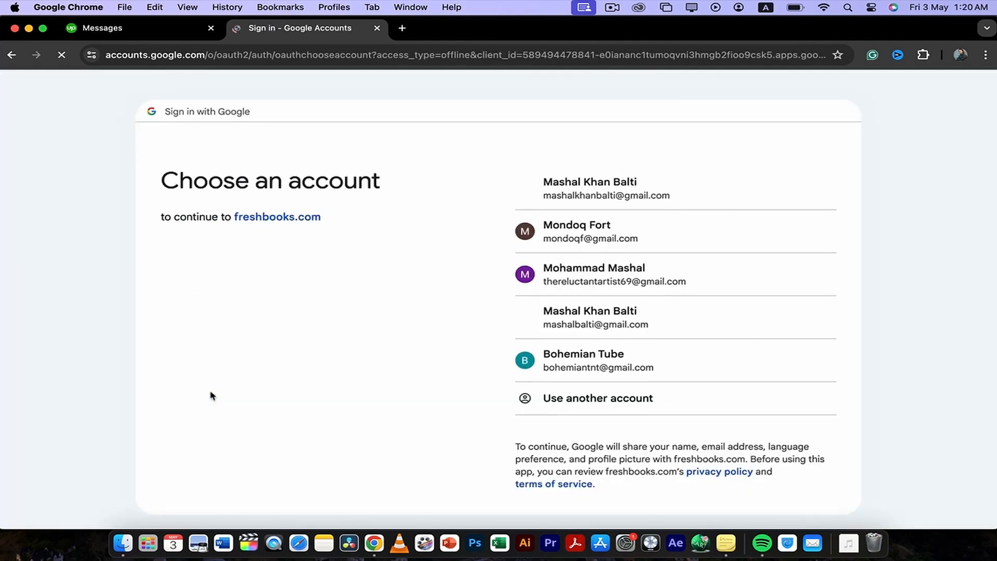
click(561, 266)
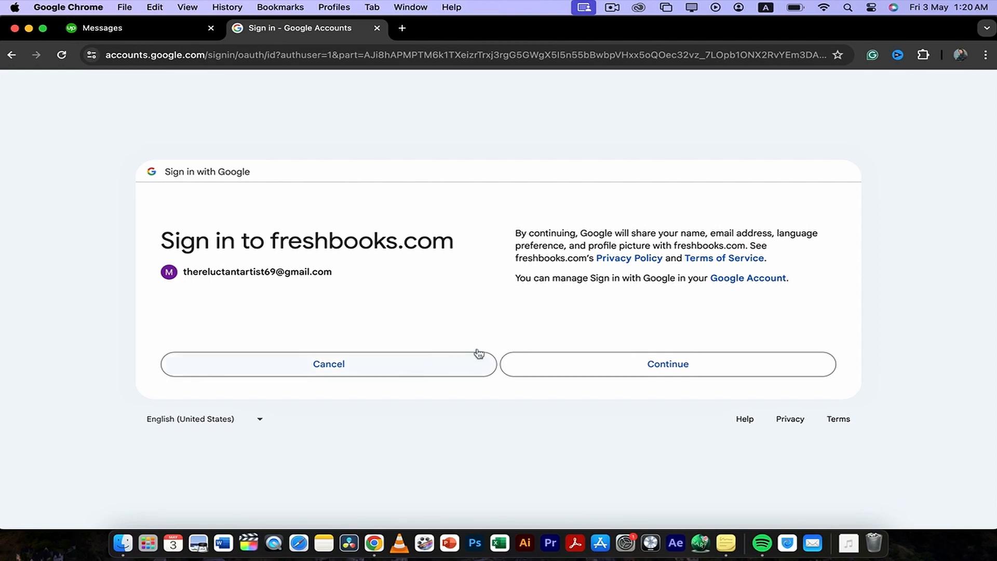
click(602, 364)
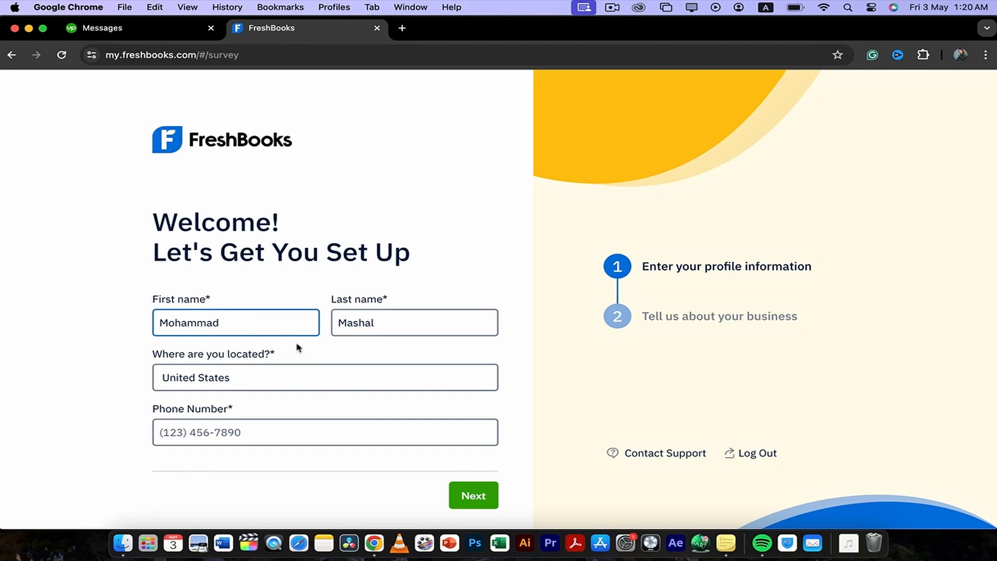
Step: Complete the profile and business setup for the company Bohemian with a "Different or customized" offering, save it, and dismiss the welcome tour
click(244, 375)
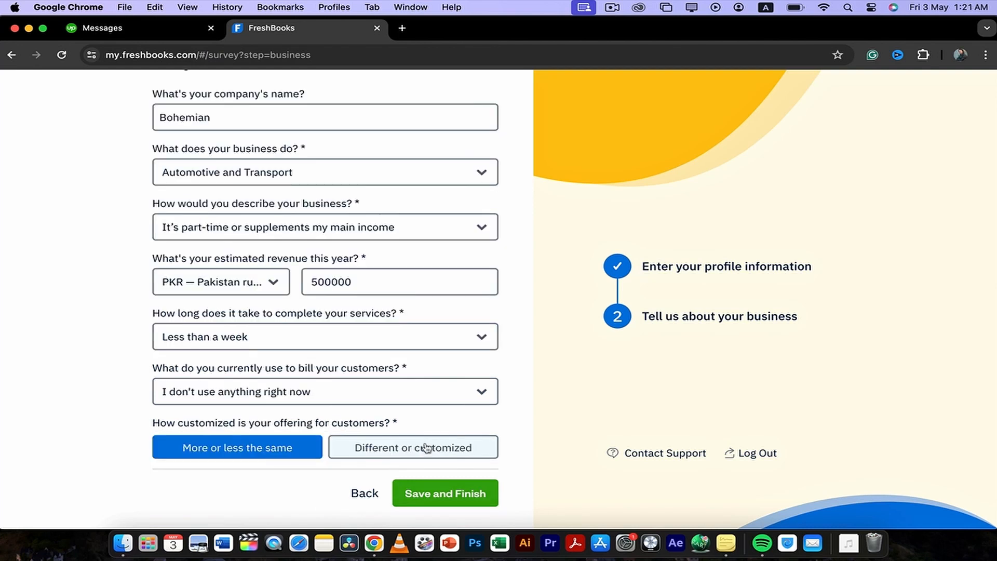
click(426, 449)
click(429, 495)
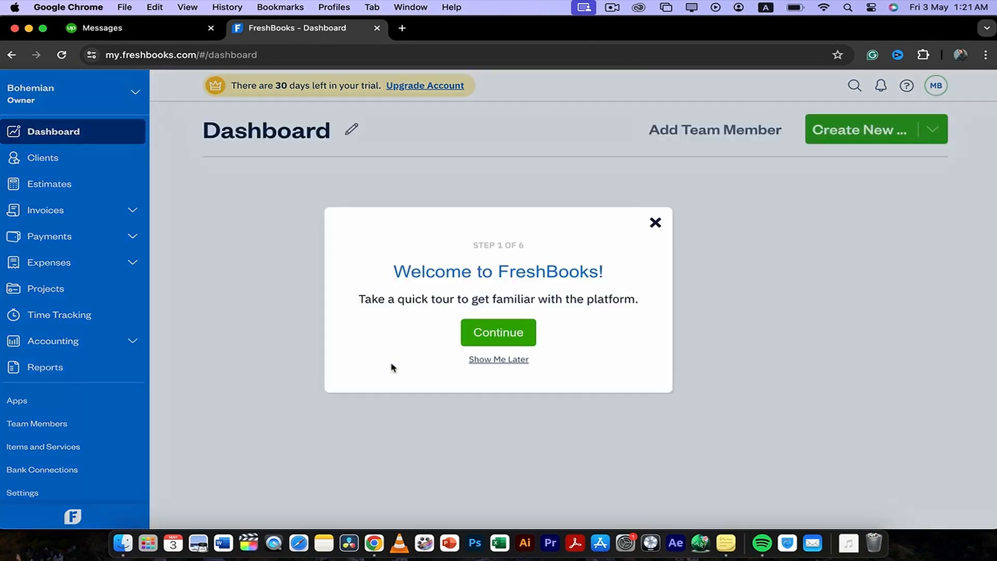
click(650, 222)
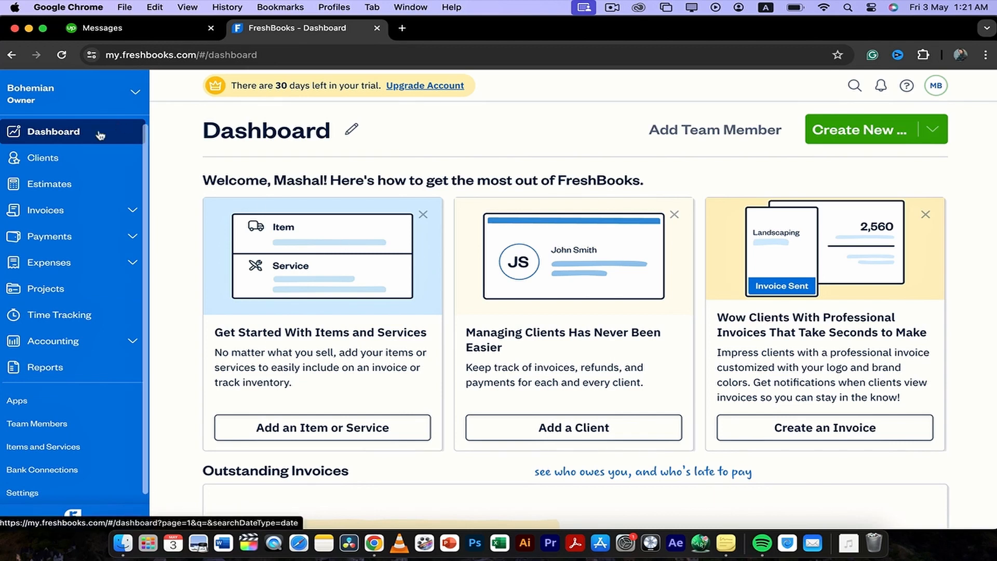
Step: Go to the Clients page and start a new client record
click(51, 163)
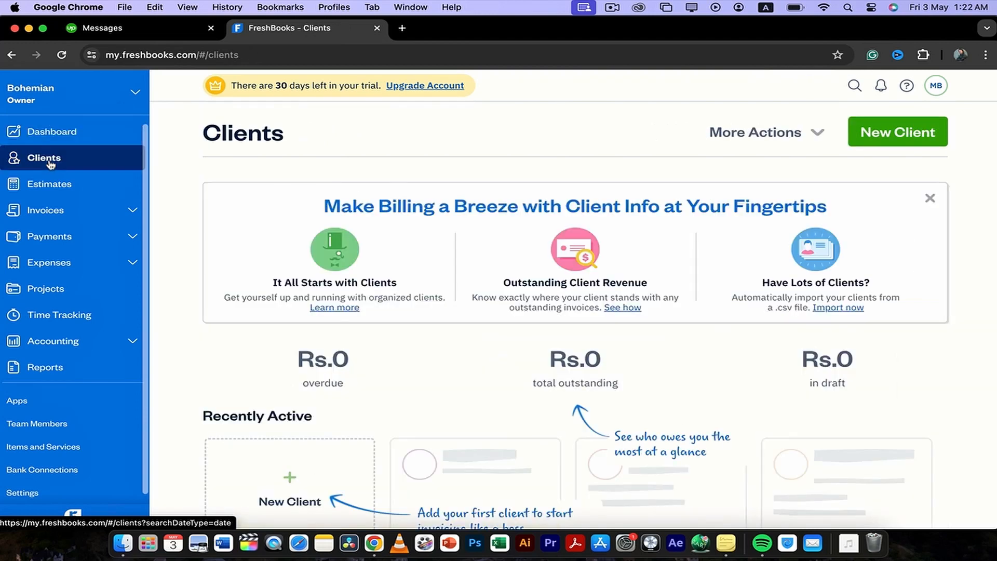
scroll(378, 220, down, 5)
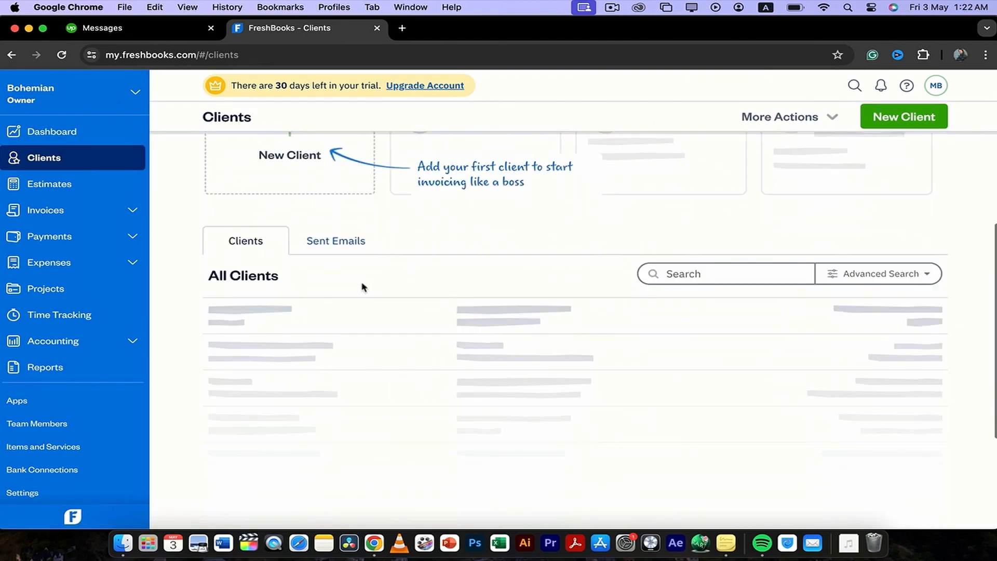
scroll(363, 287, up, 5)
scroll(434, 329, down, 4)
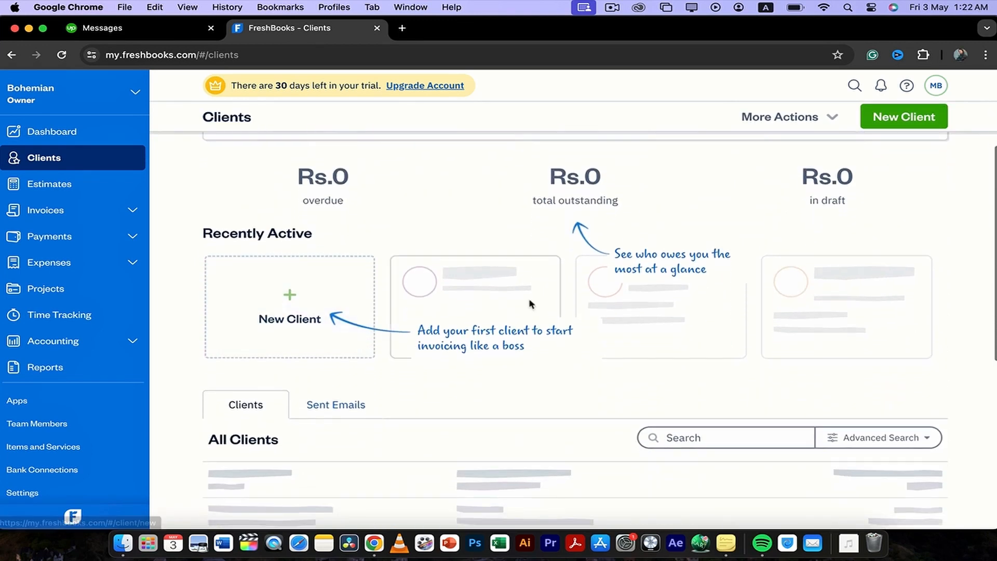
scroll(504, 274, up, 2)
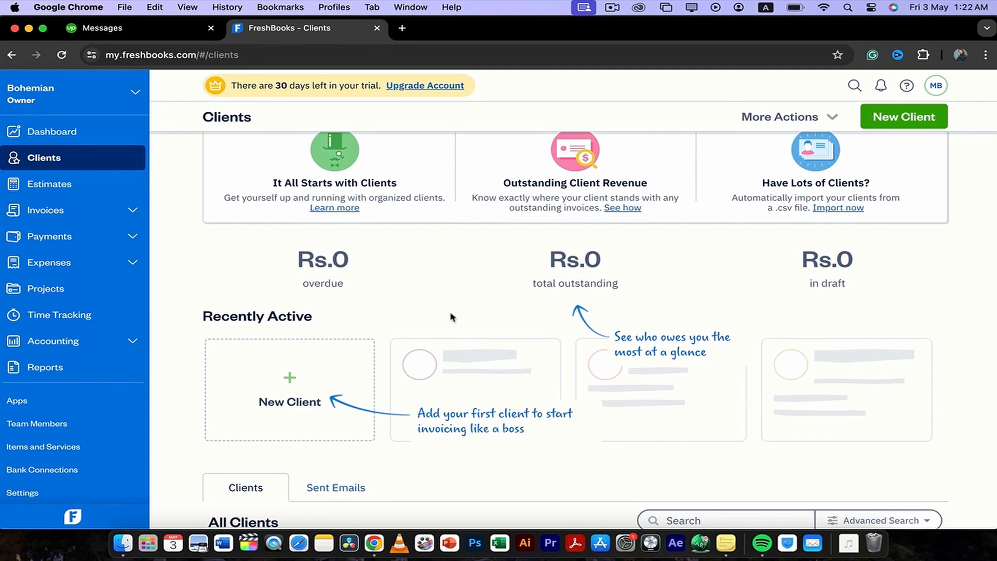
scroll(450, 317, down, 3)
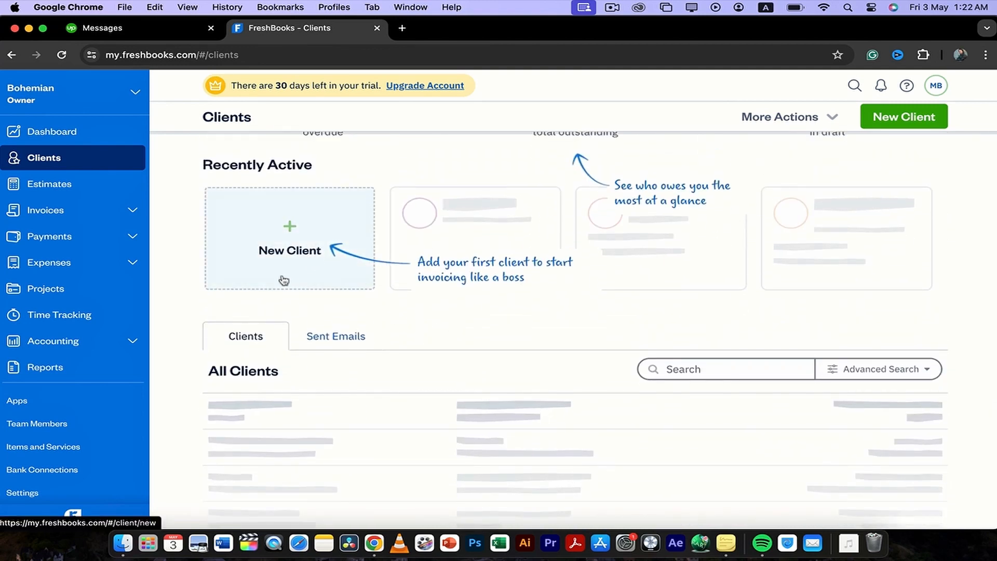
click(283, 280)
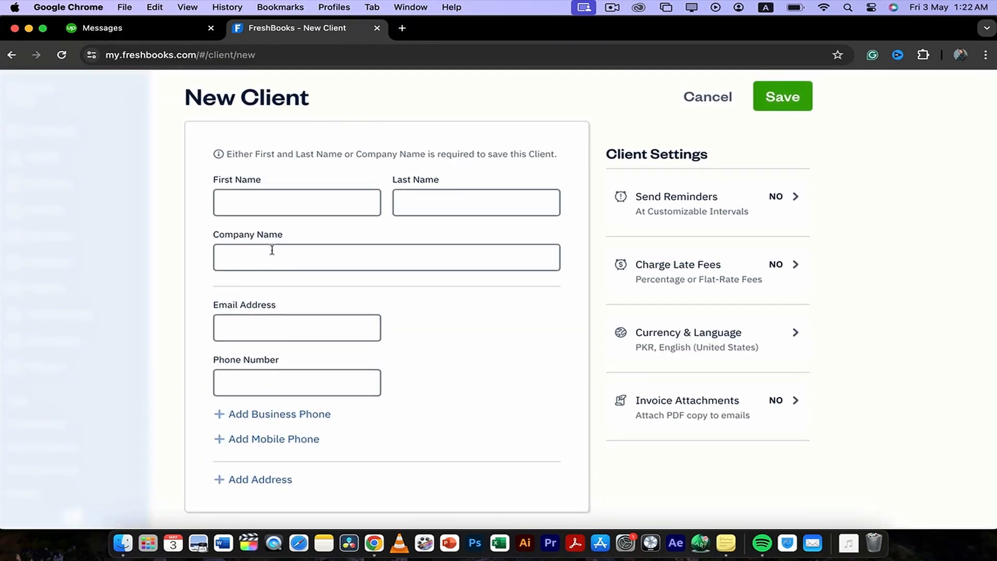
Step: Fill in the client's first and last name, company name Hannah Aesthetics, e-mail address and phone number, and save the client
click(274, 204)
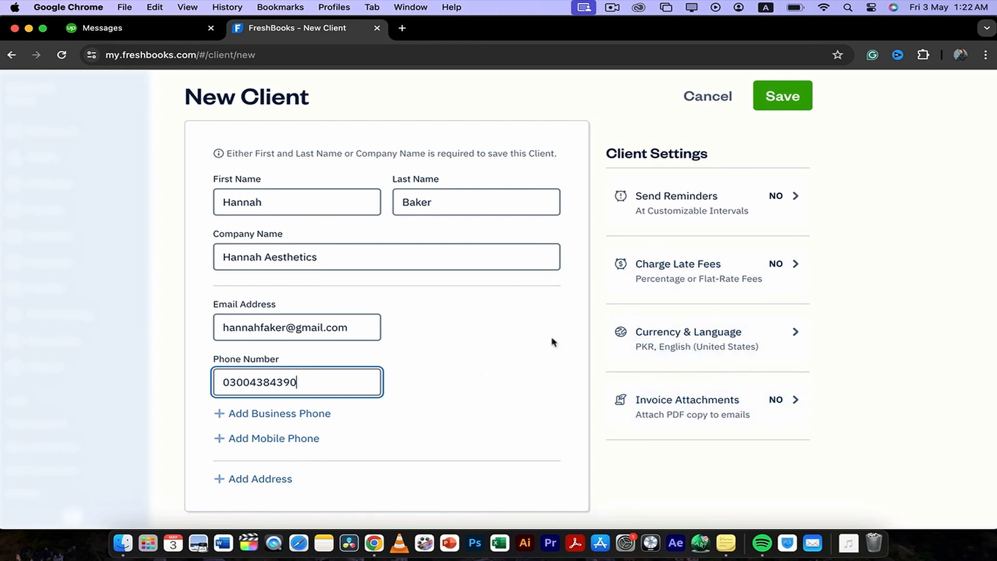
scroll(462, 353, down, 2)
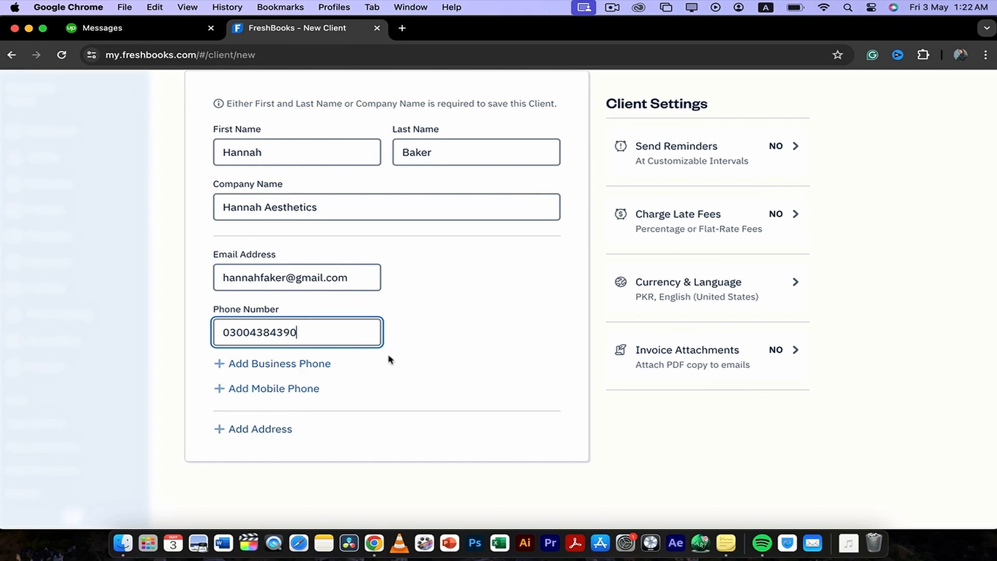
scroll(459, 372, up, 2)
click(796, 97)
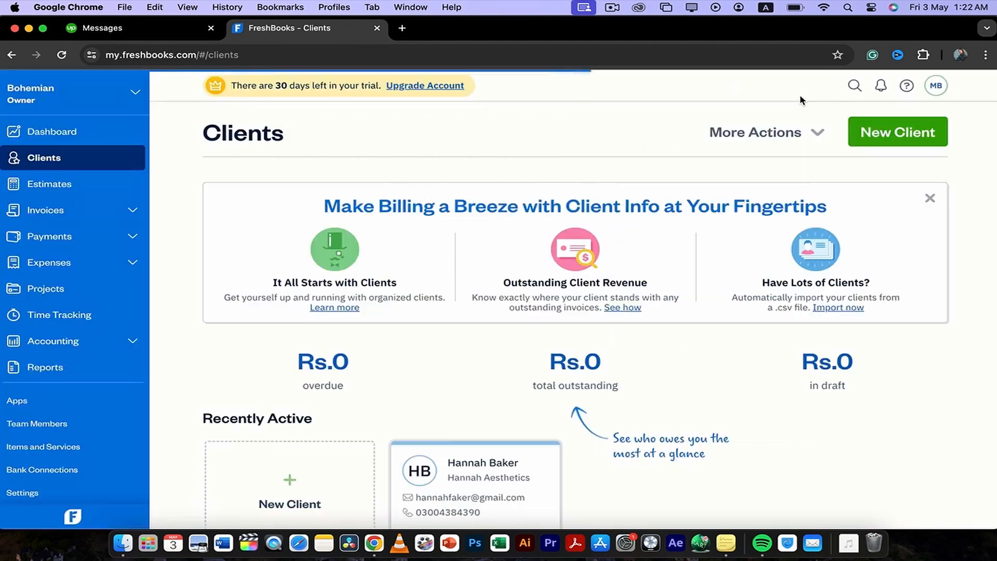
Step: Start a new invoice from the Invoices page and bill it to the client Hannah Aesthetics
scroll(600, 180, down, 3)
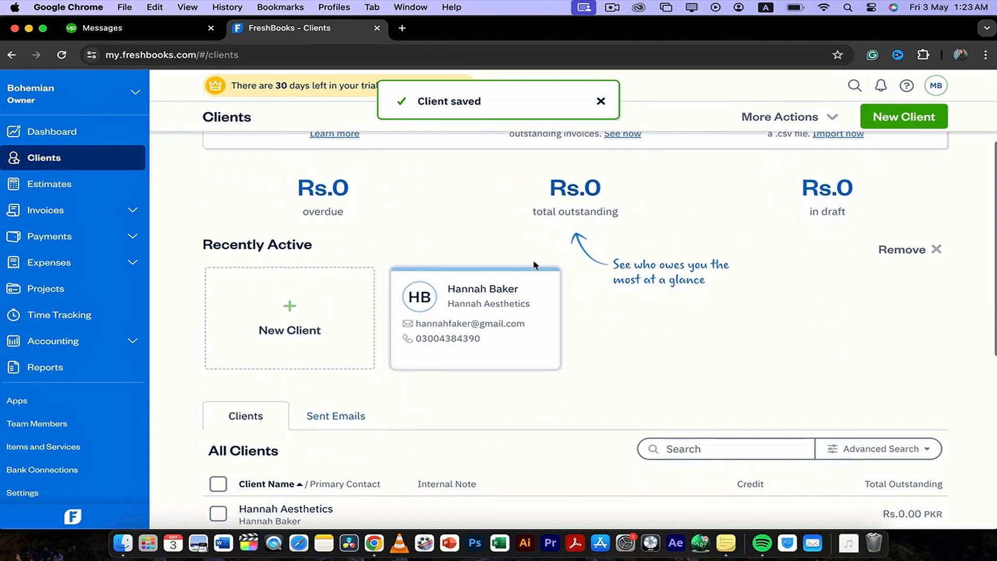
scroll(472, 301, up, 1)
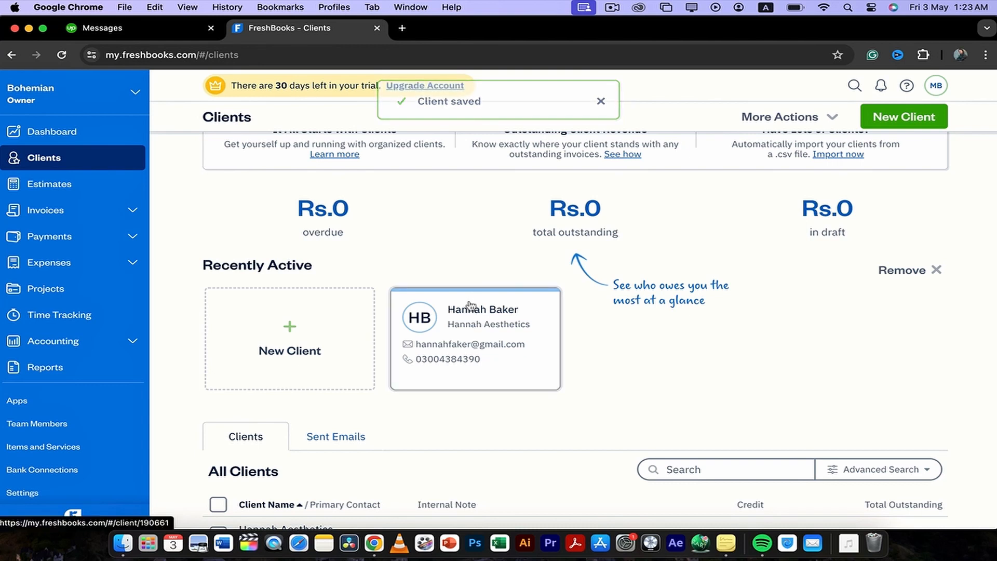
scroll(470, 307, up, 3)
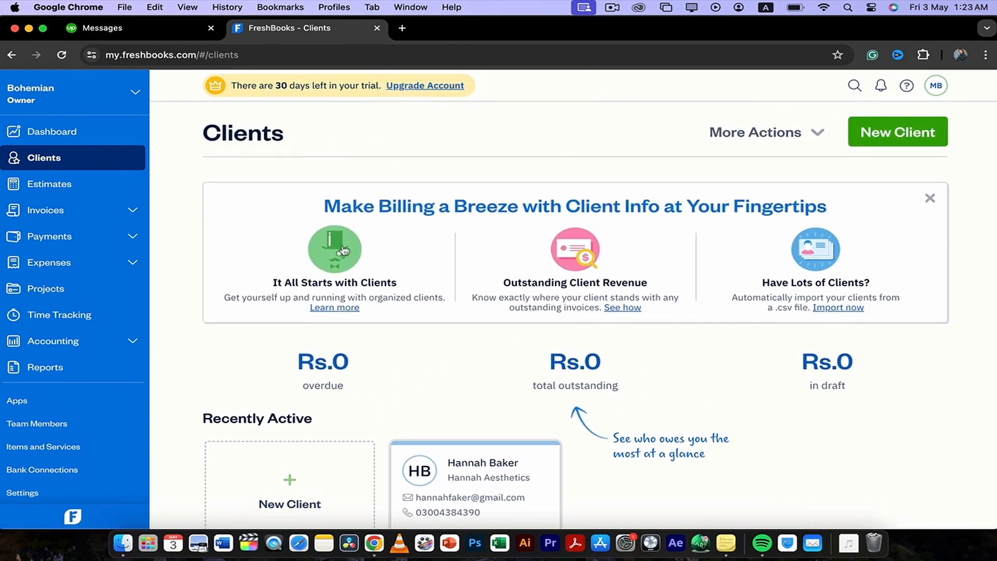
scroll(382, 260, down, 2)
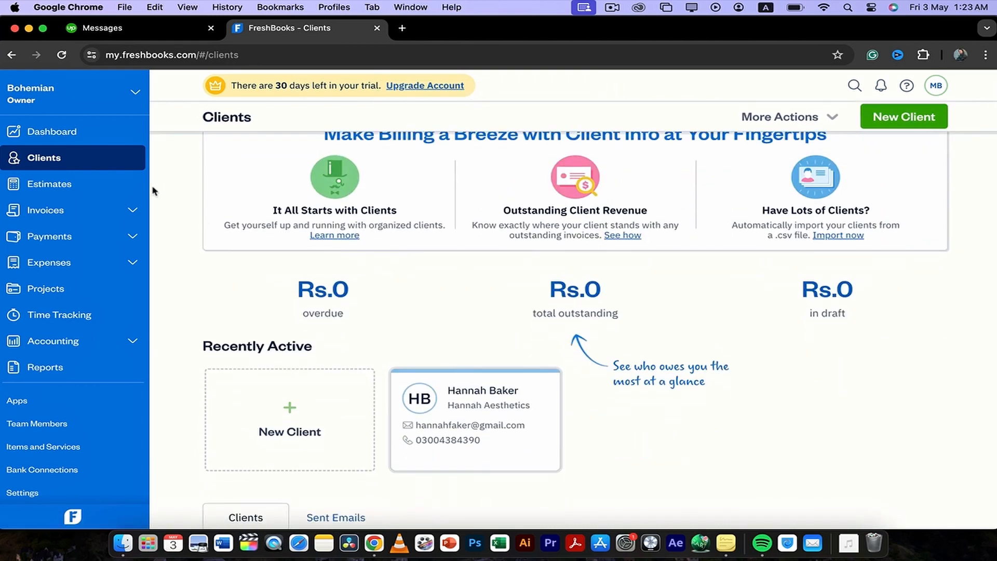
click(82, 210)
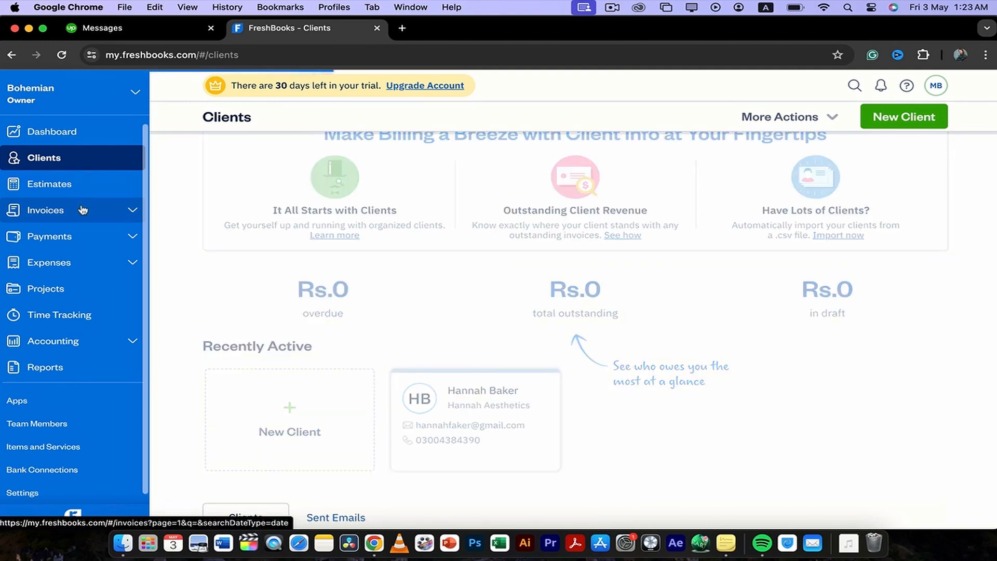
scroll(281, 257, down, 5)
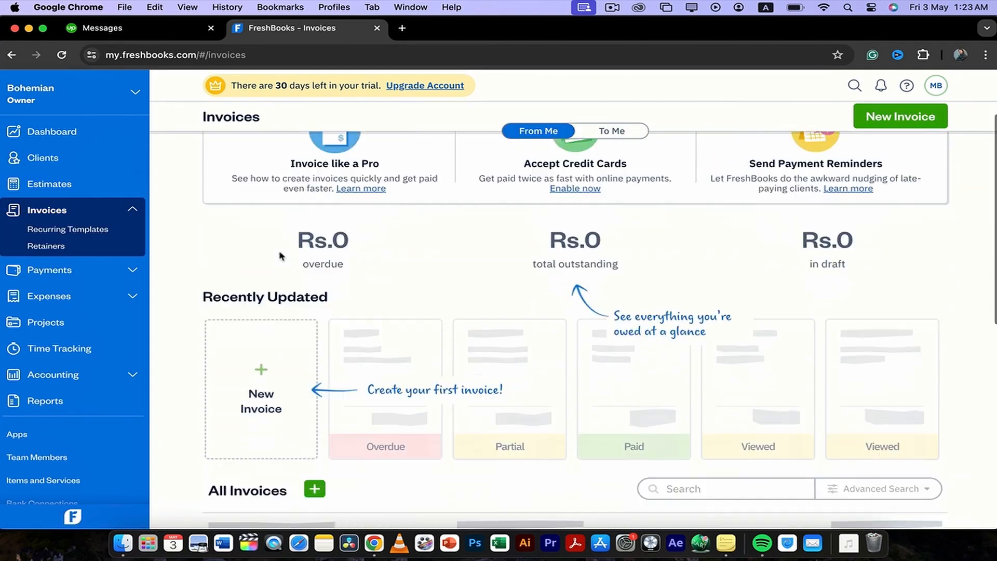
scroll(257, 326, up, 1)
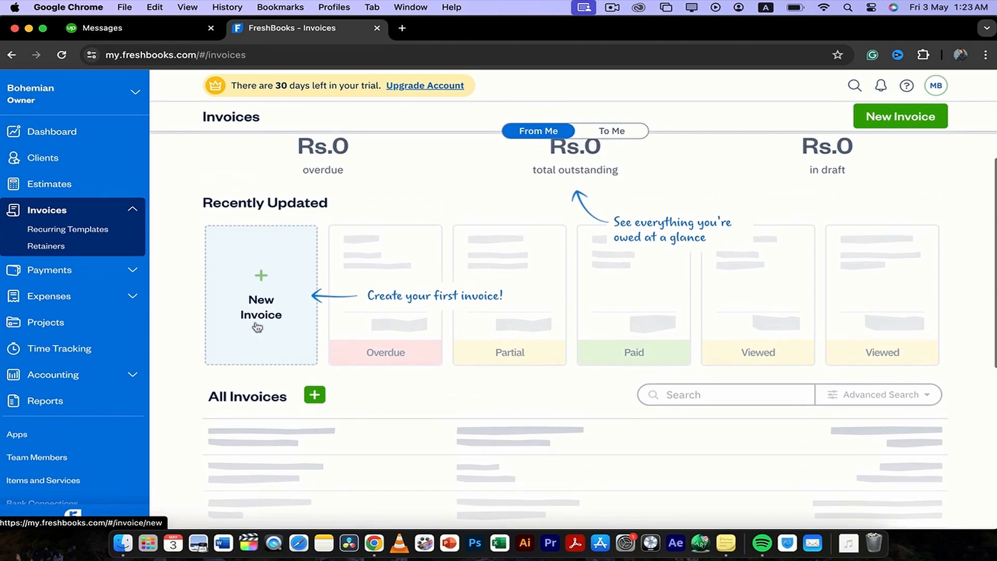
click(257, 323)
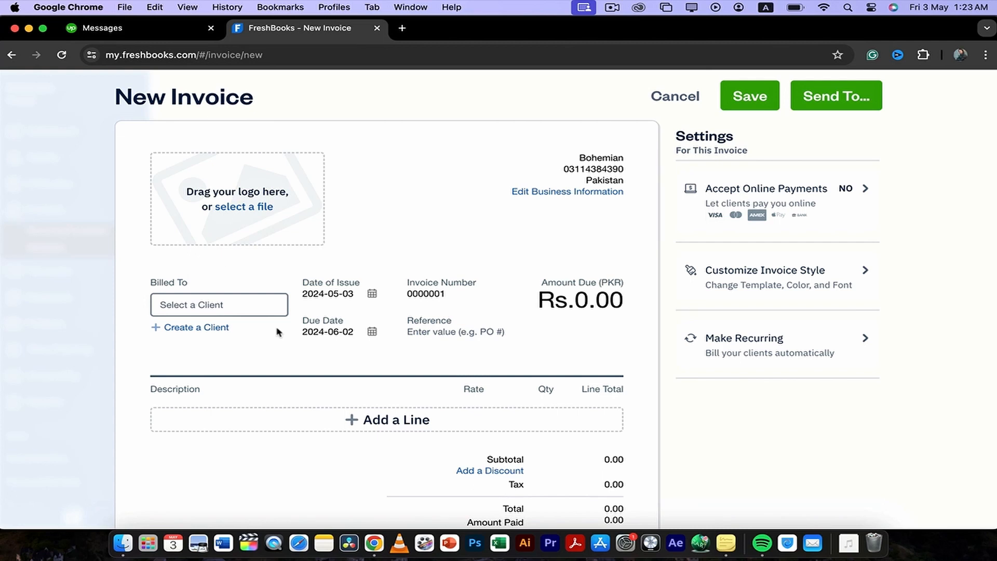
click(252, 305)
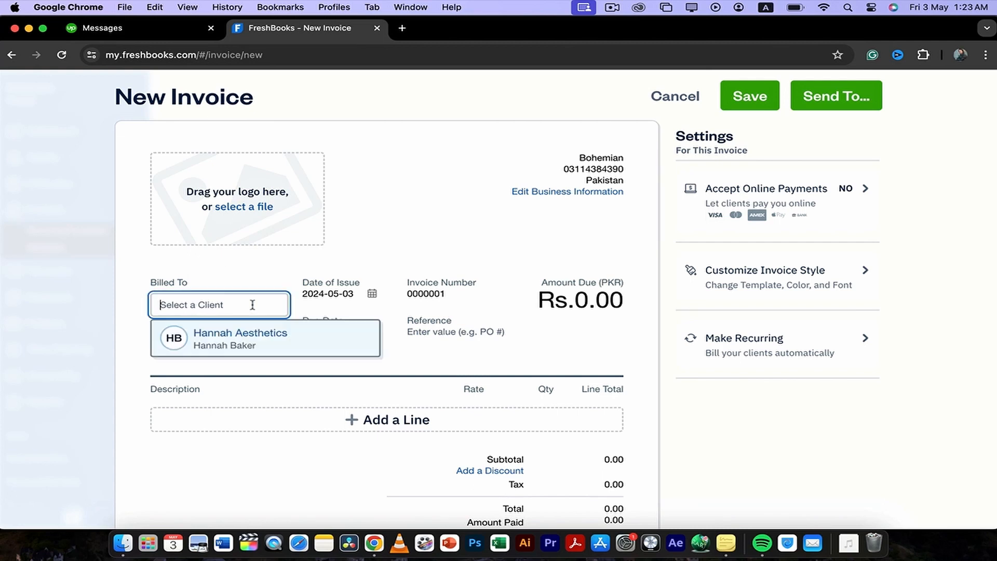
click(232, 337)
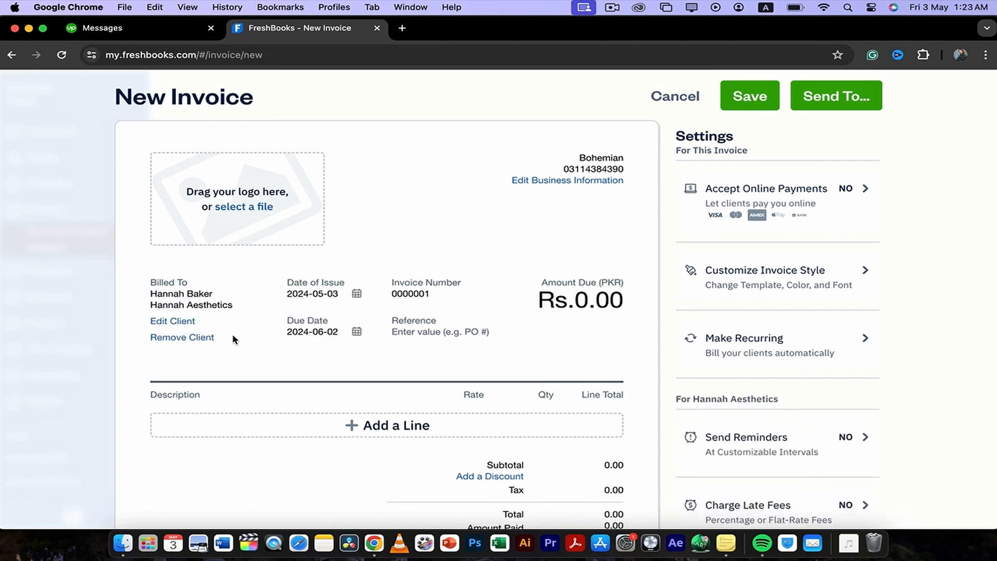
Step: Set the invoice's due date to 3 days after the date of issue
click(357, 332)
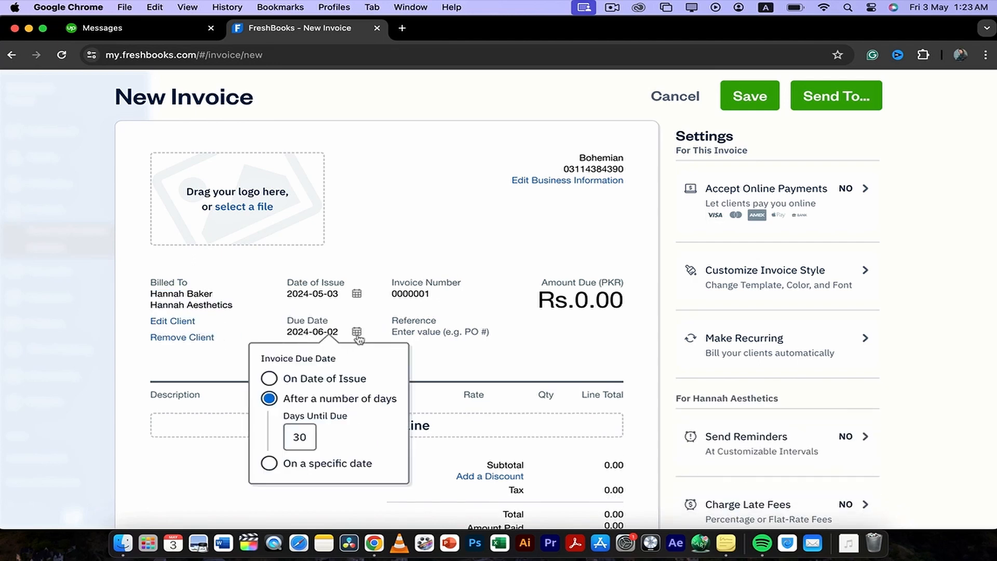
click(304, 440)
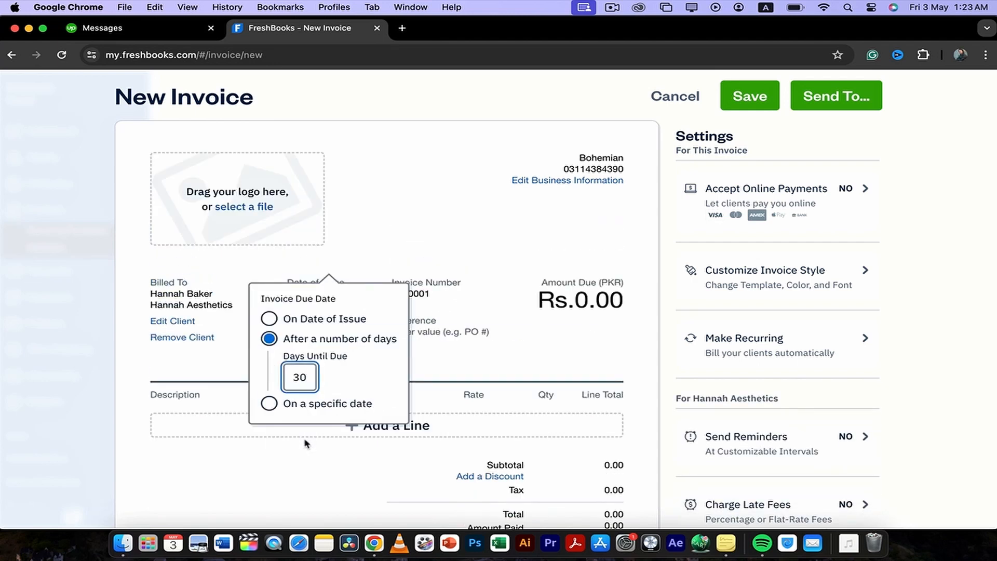
key(BackSpace)
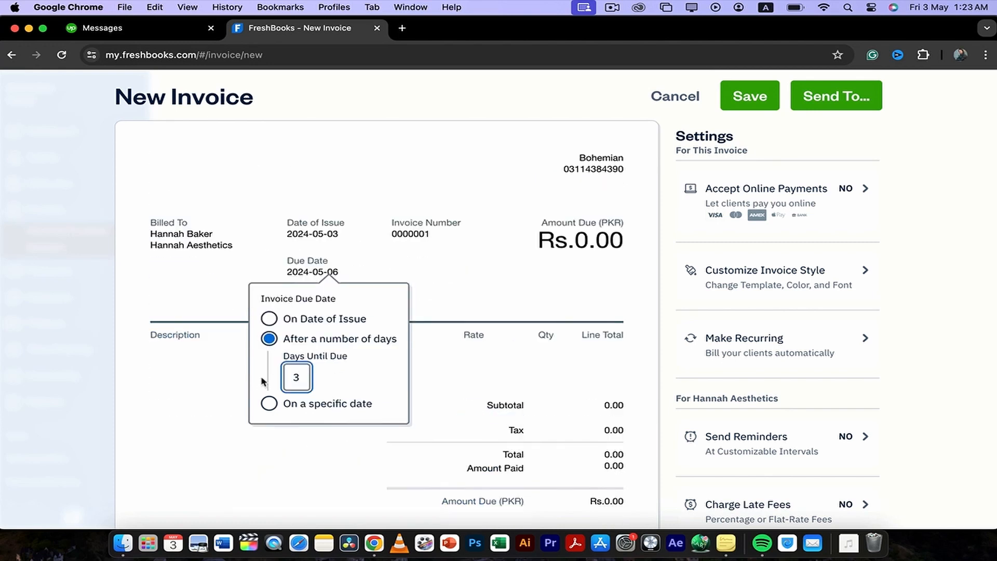
click(103, 347)
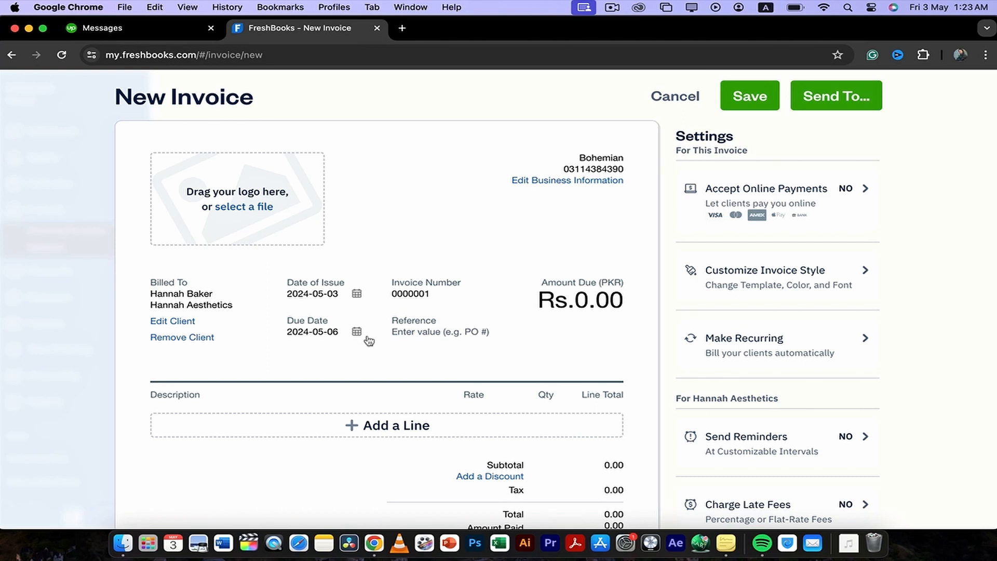
Step: Add an invoice line for Prado SUV with a rate of 5000 and a quantity of 2
scroll(369, 340, down, 3)
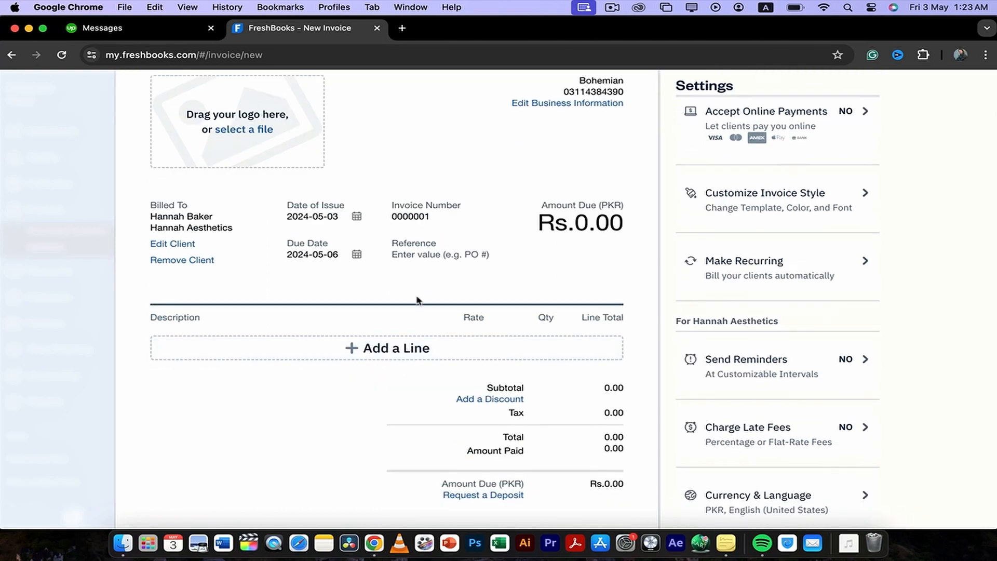
scroll(518, 275, up, 3)
scroll(419, 356, down, 1)
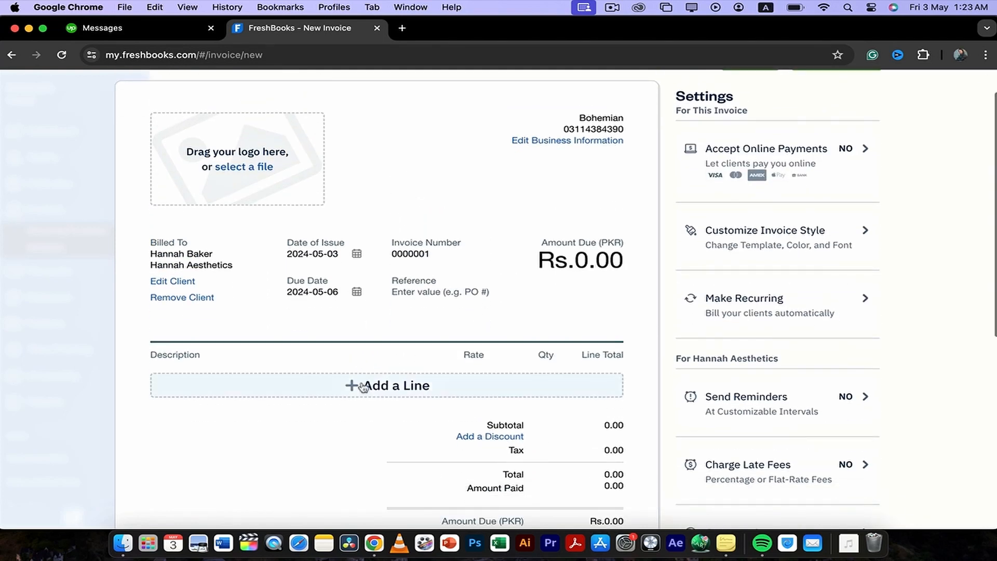
click(363, 386)
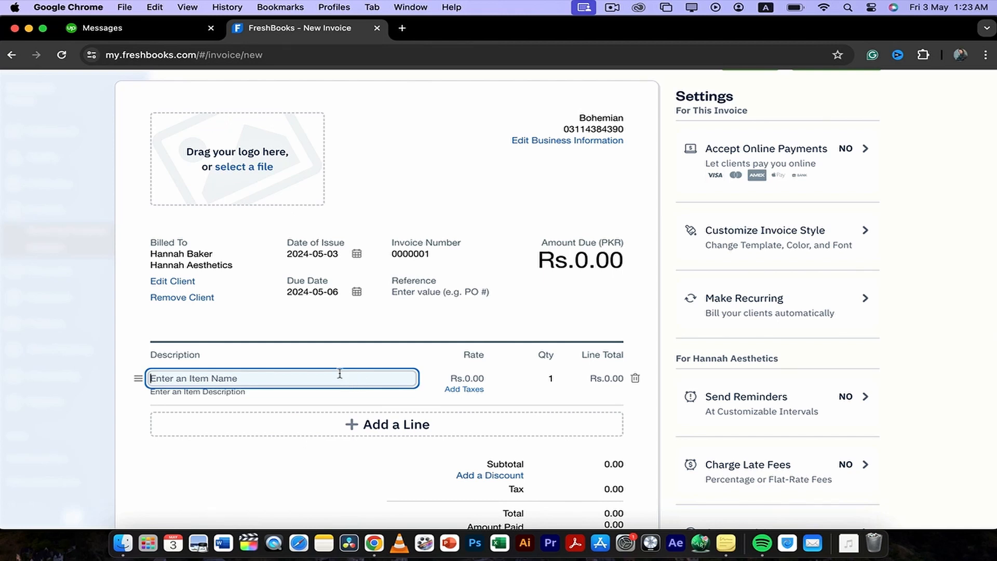
text(Prado SUV)
click(466, 373)
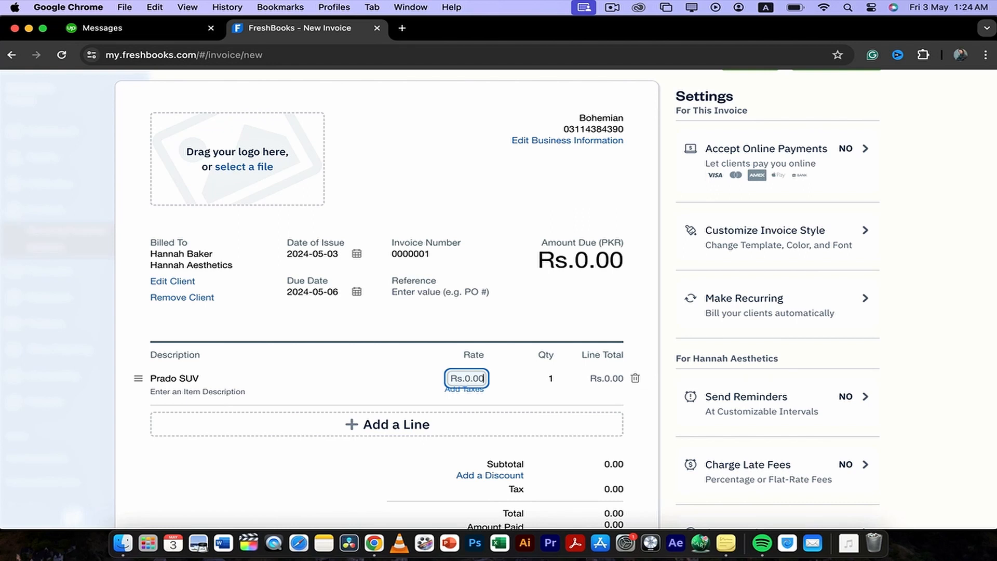
text(5000)
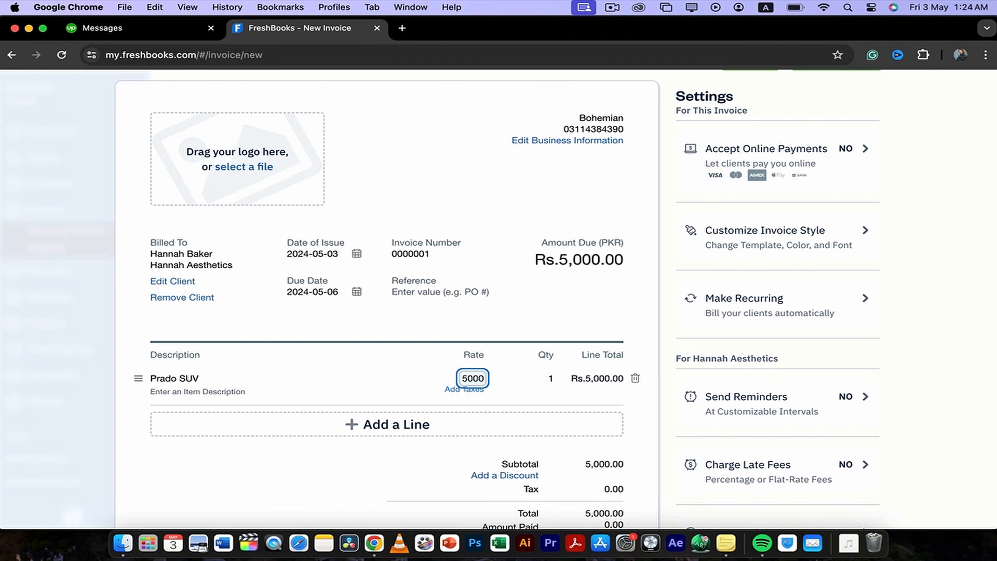
click(549, 379)
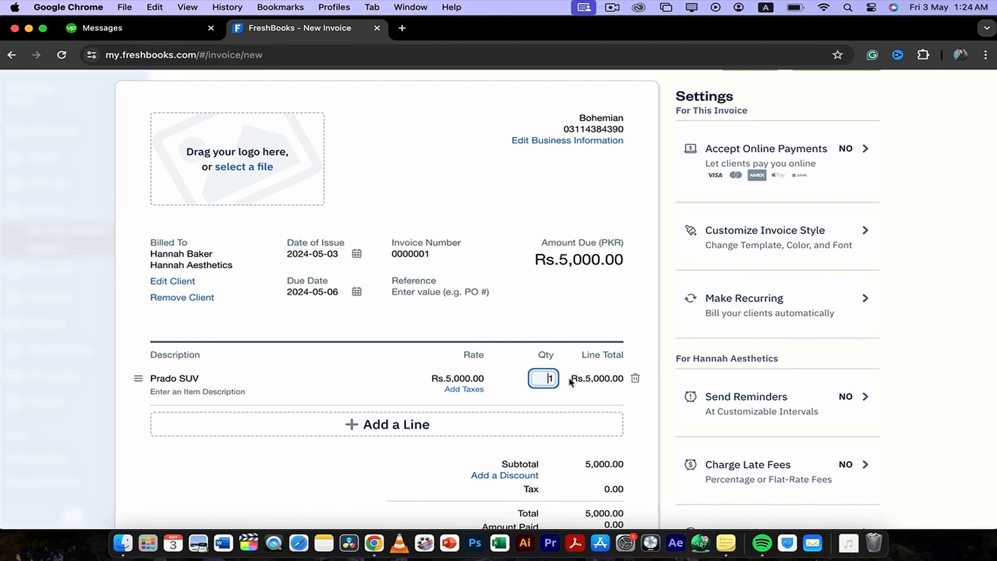
key(BackSpace)
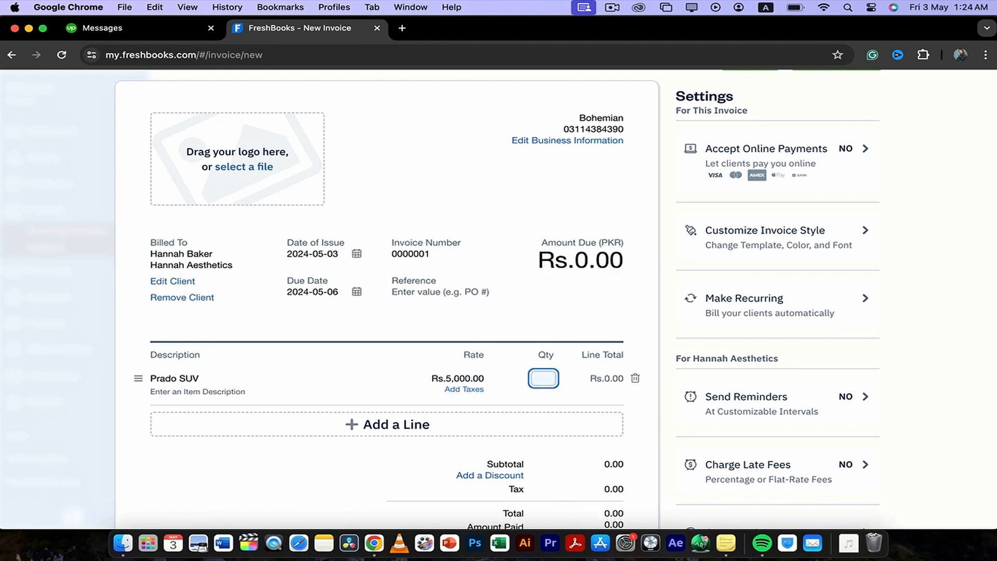
text(2)
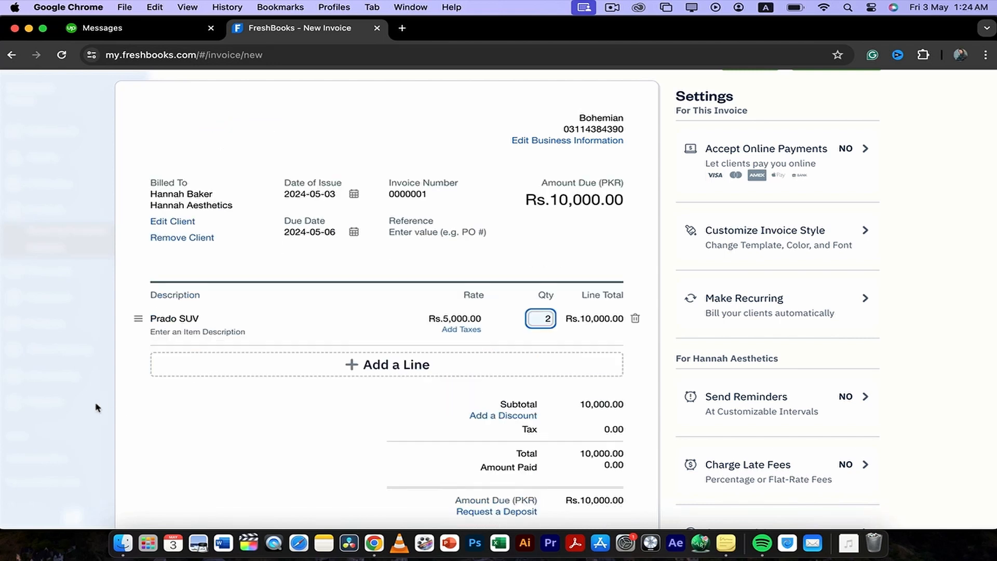
click(96, 407)
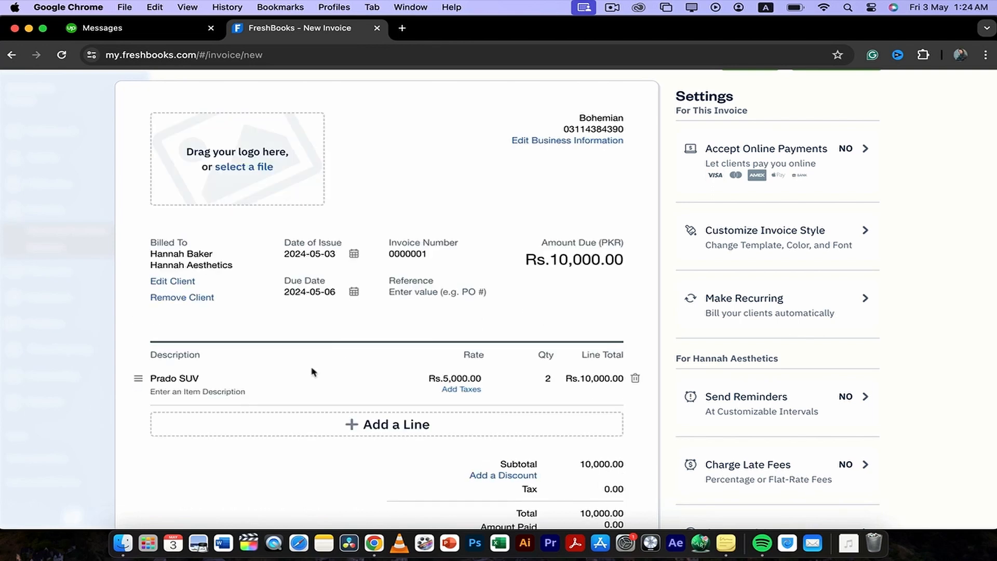
Step: Add a second invoice line for Sedan Car with a rate of 3000
scroll(359, 365, up, 2)
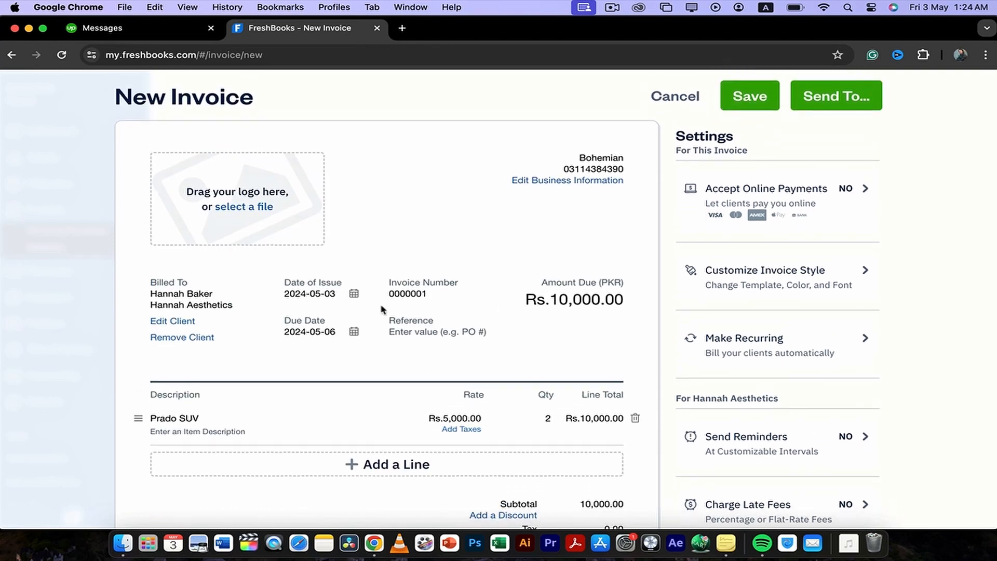
scroll(434, 348, down, 2)
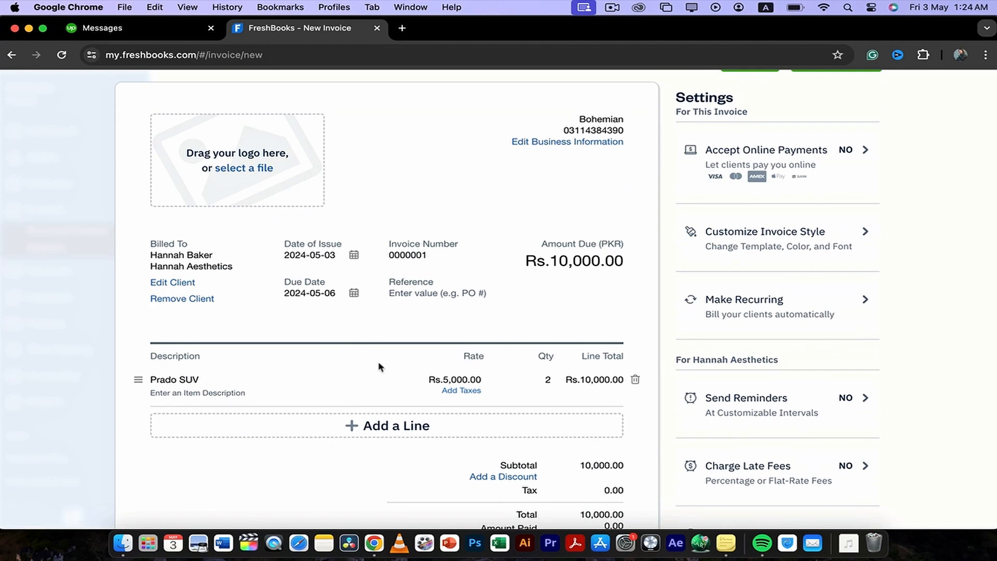
scroll(382, 371, down, 2)
click(365, 390)
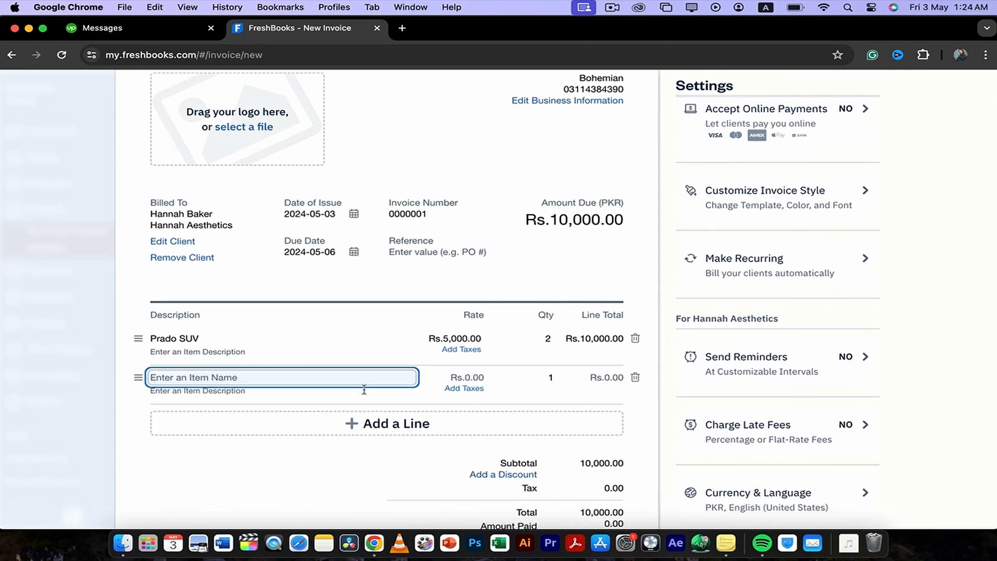
text(Sedan Car)
click(473, 376)
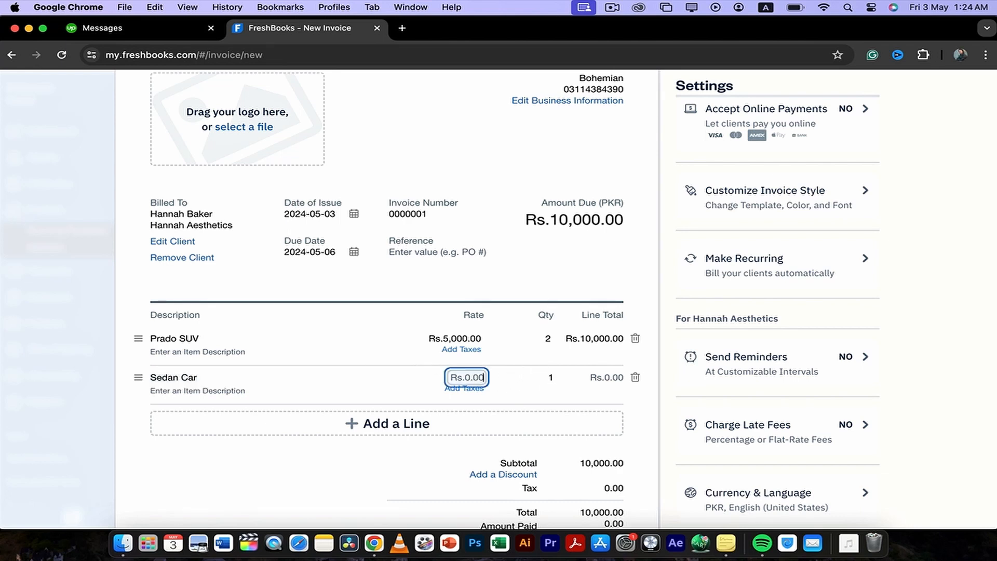
text(3000)
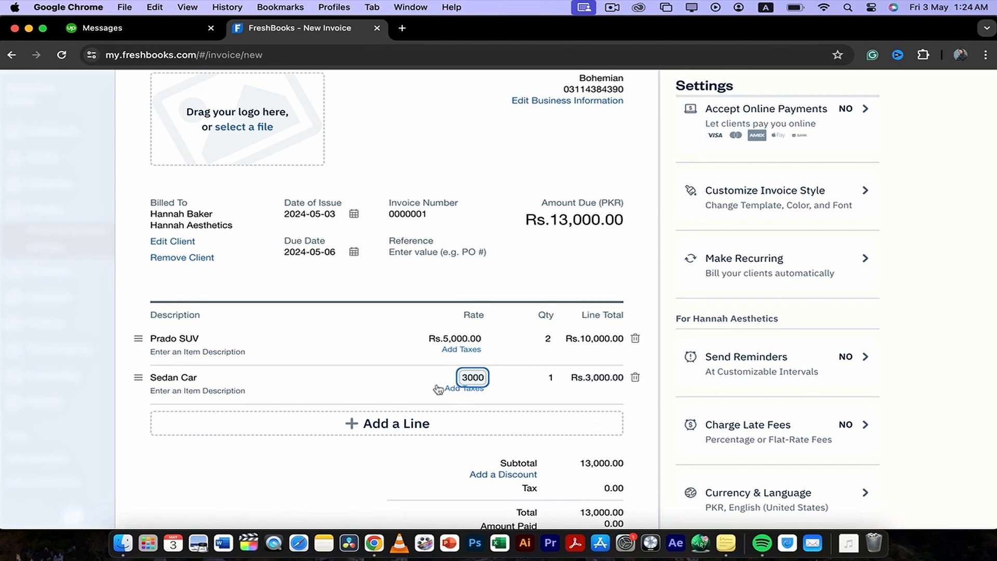
click(397, 379)
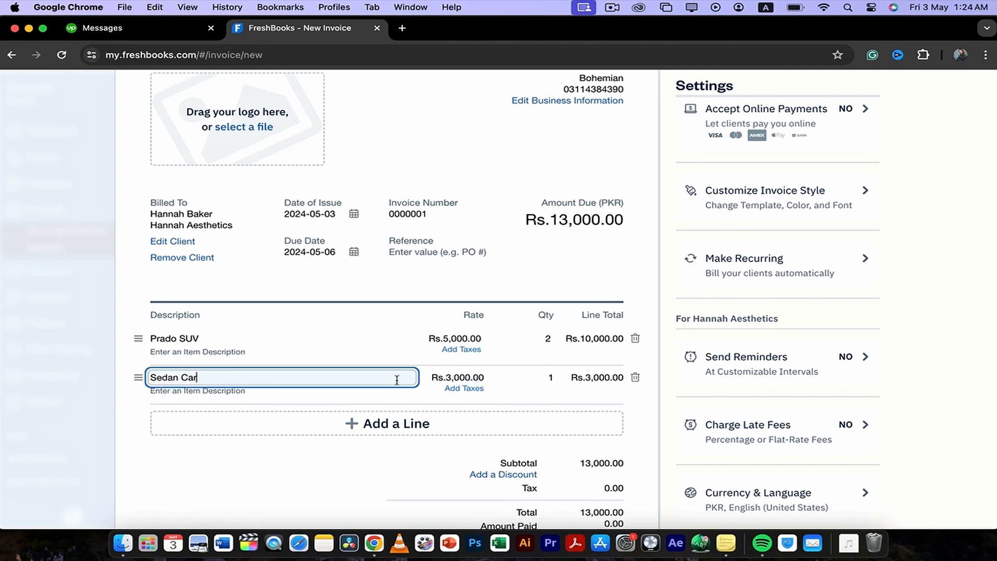
click(463, 380)
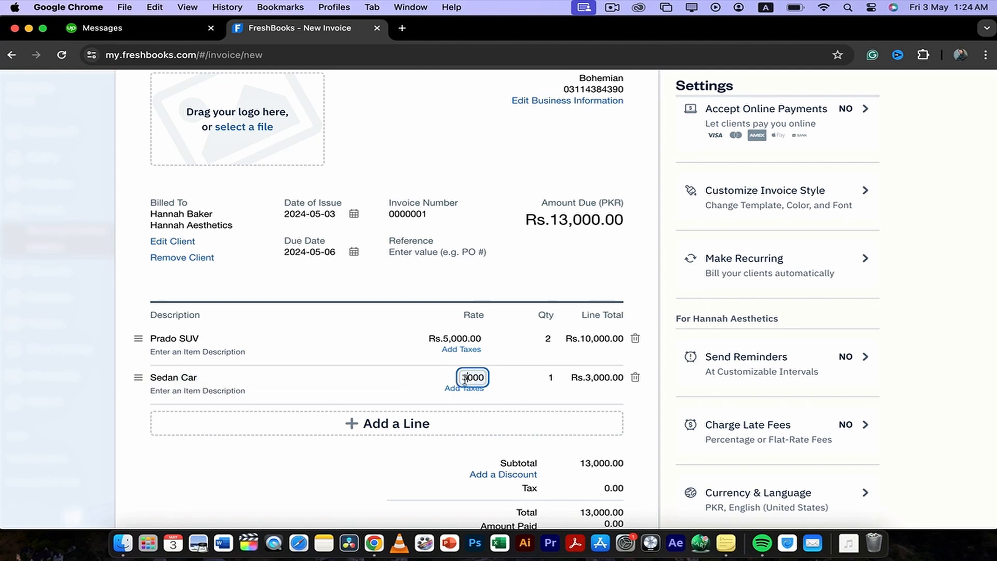
Step: Check the whole invoice down to the attachments section and save it
scroll(464, 380, down, 3)
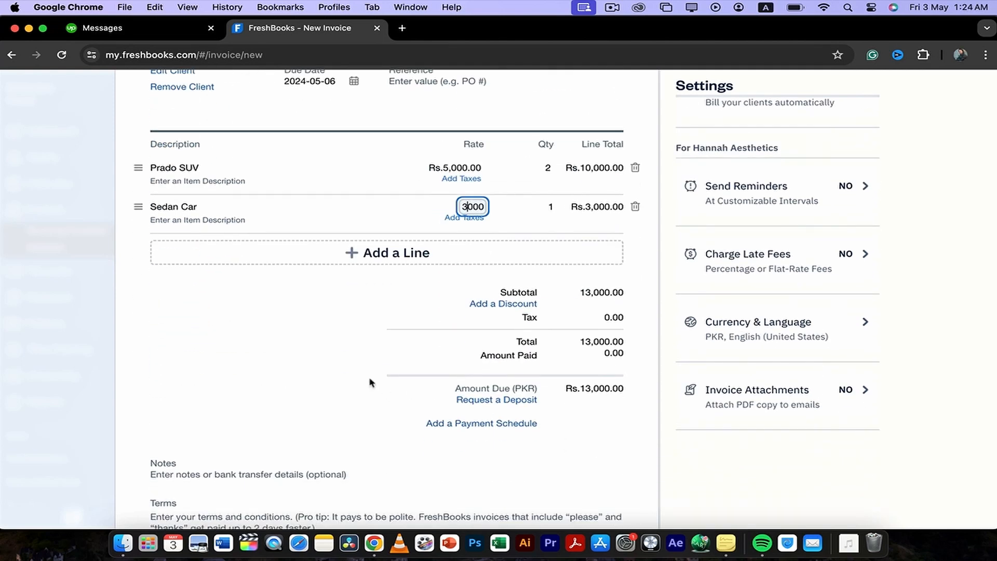
scroll(370, 383, down, 5)
scroll(370, 383, up, 9)
scroll(369, 383, down, 10)
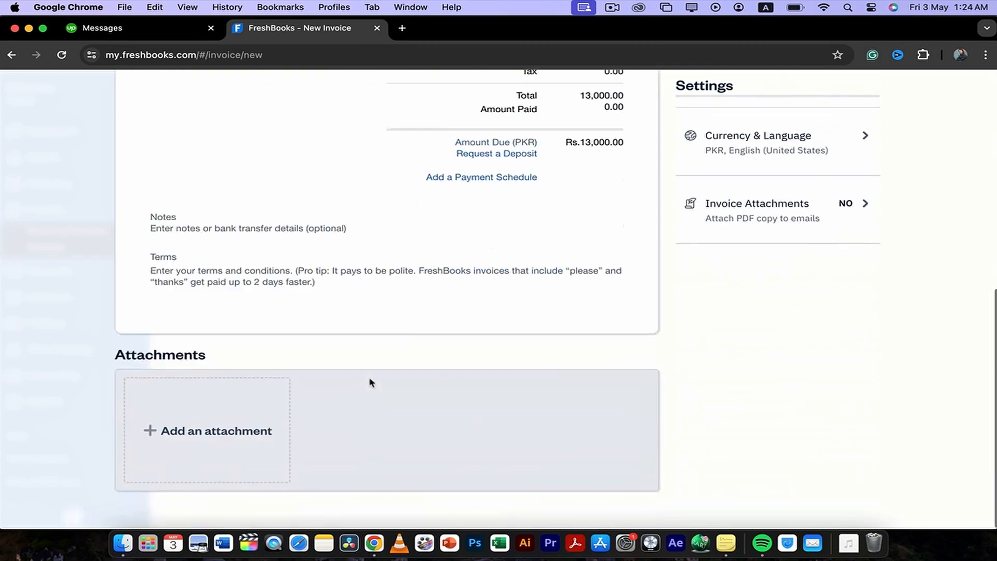
scroll(369, 383, up, 1)
scroll(382, 403, up, 10)
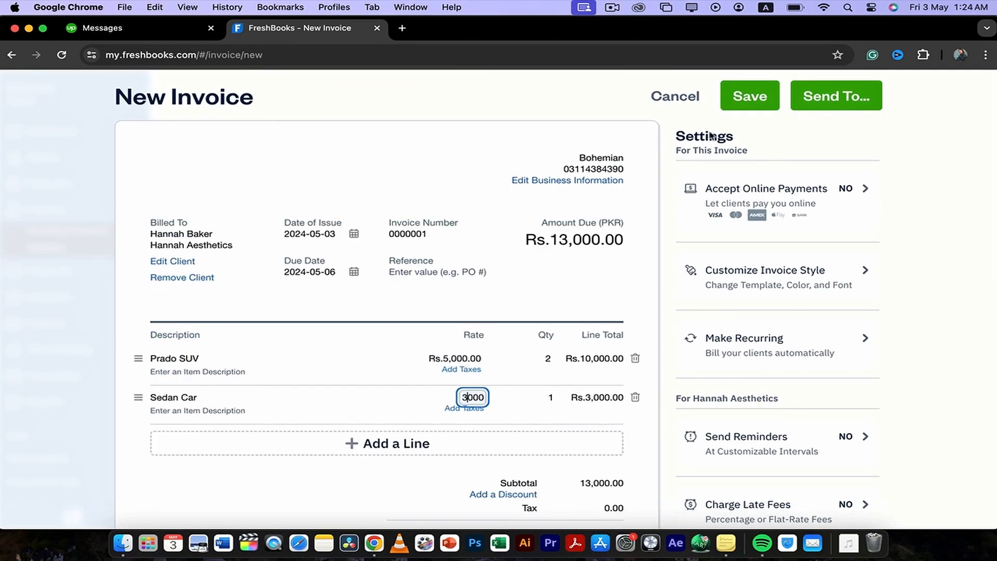
click(743, 91)
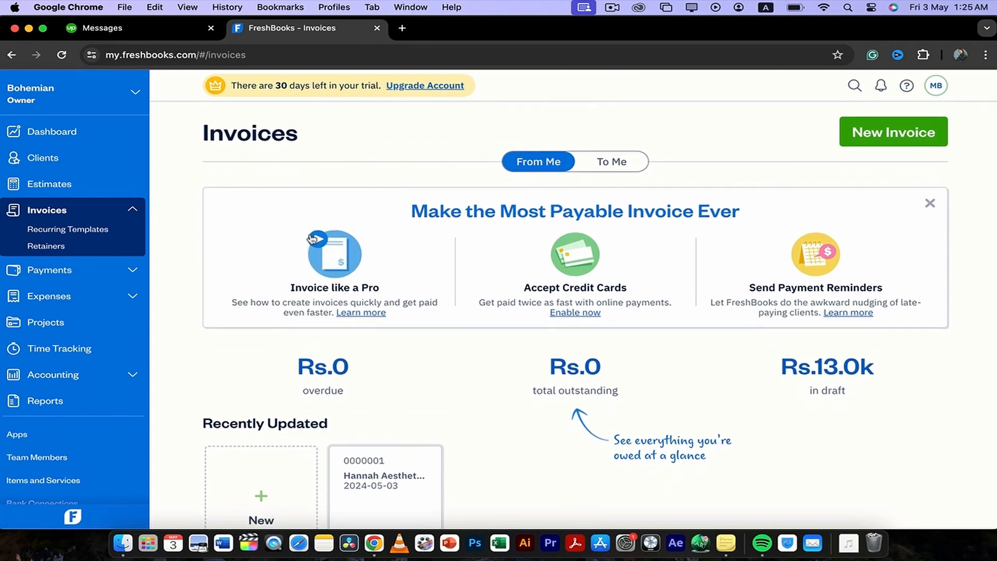
Step: Open the saved Hannah Aesthetics invoice from the recently updated invoices and start editing it
scroll(311, 239, down, 4)
click(386, 332)
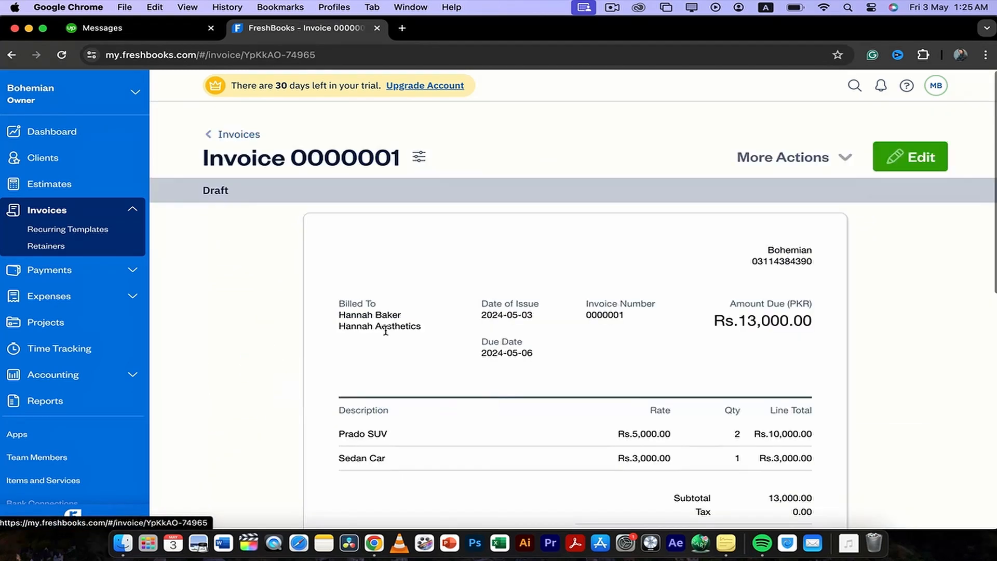
click(905, 156)
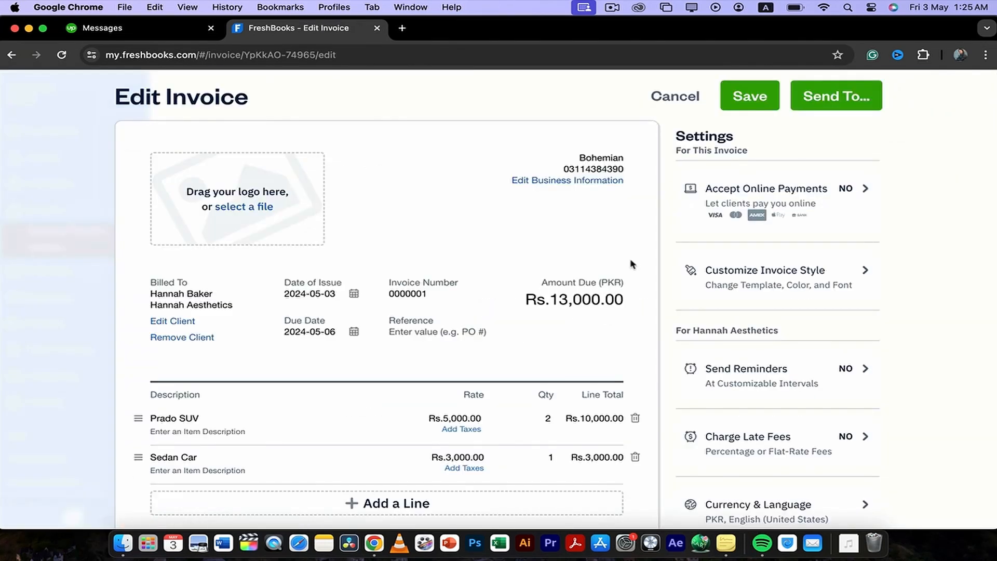
Step: Examine the Stripe terms in the invoice's online payment settings and leave them without connecting
click(860, 195)
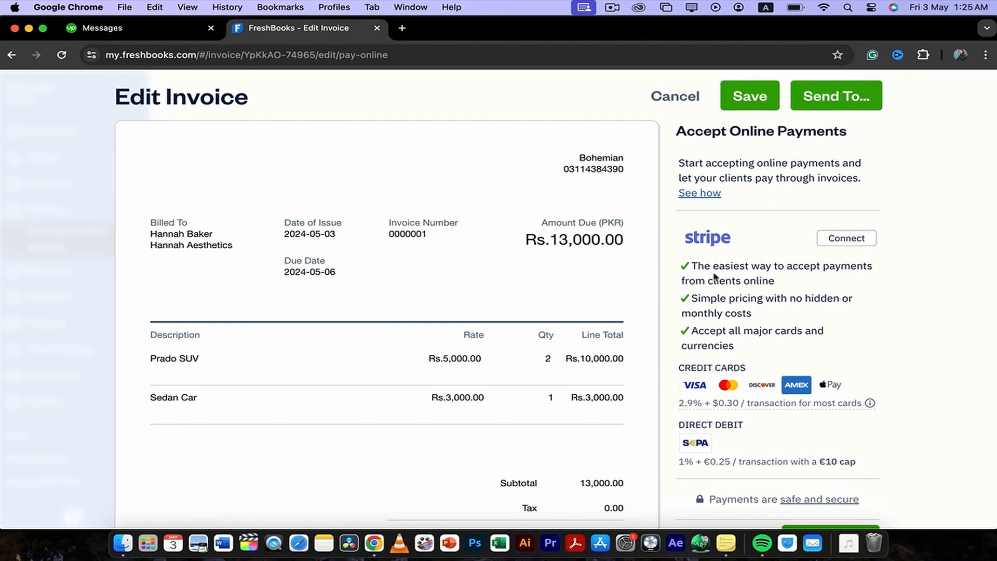
scroll(714, 275, down, 5)
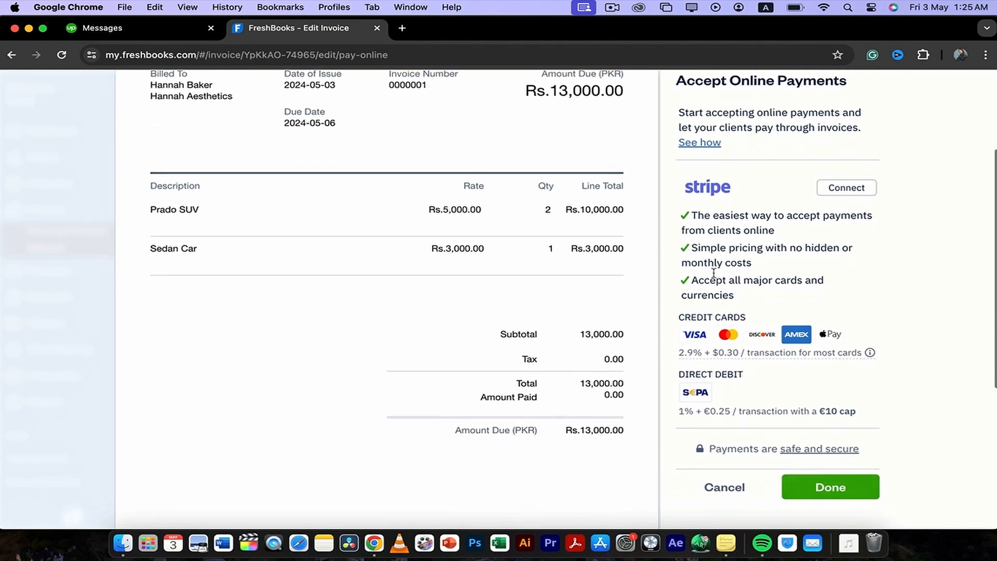
scroll(715, 271, up, 5)
scroll(719, 268, down, 5)
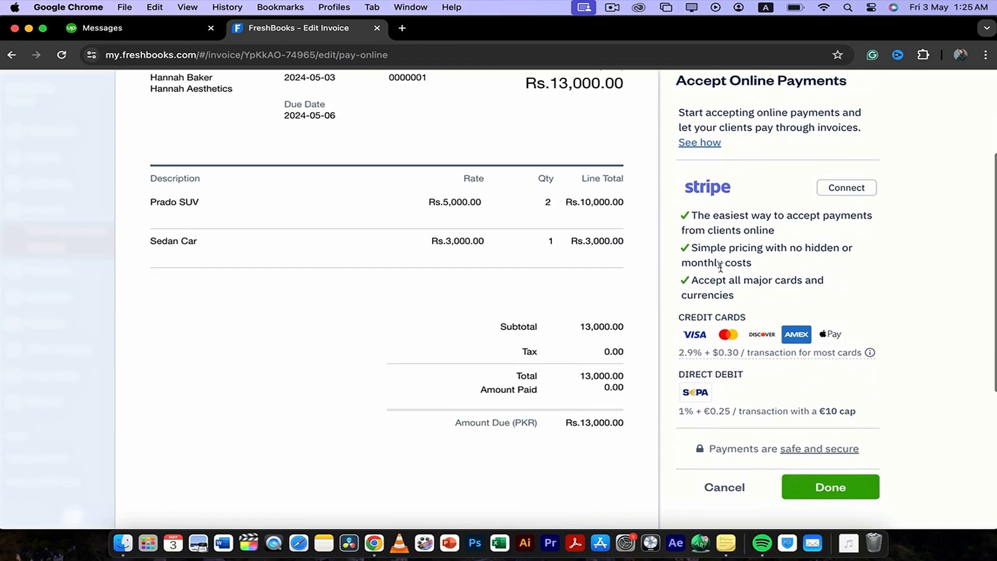
click(708, 486)
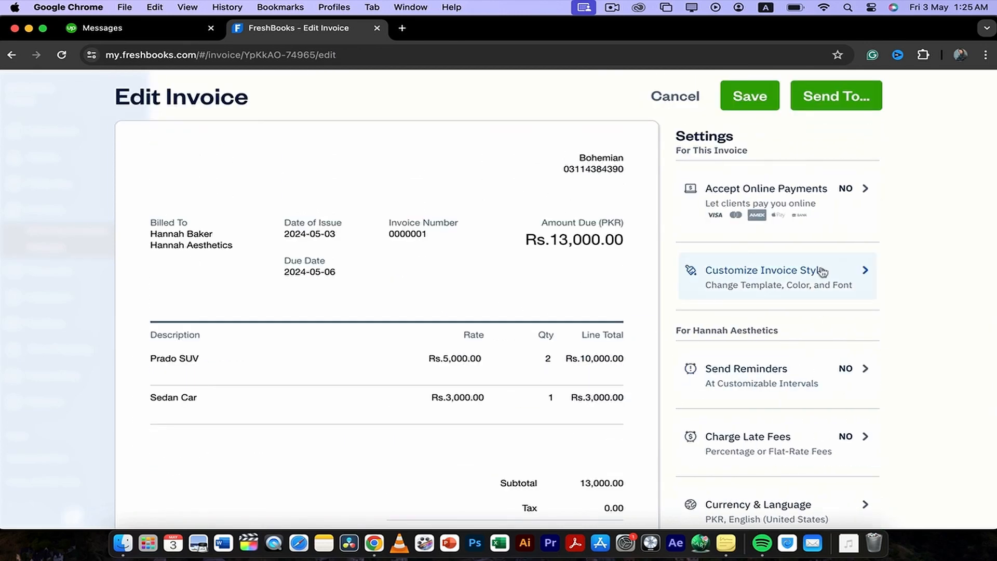
Step: Look over the remaining invoice settings, leave editing without saving, and view the draft invoice down to its totals
scroll(883, 246, down, 1)
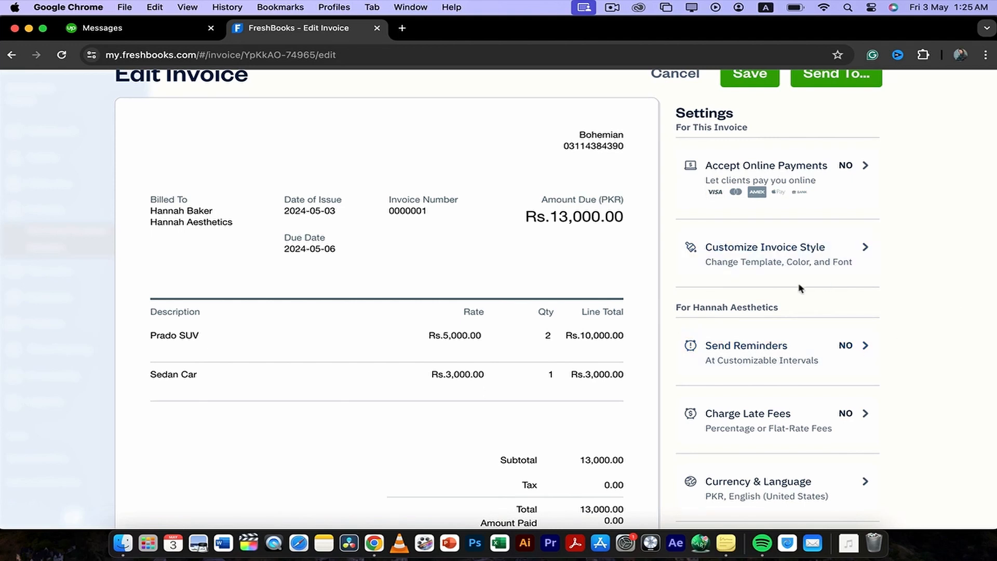
scroll(787, 265, down, 5)
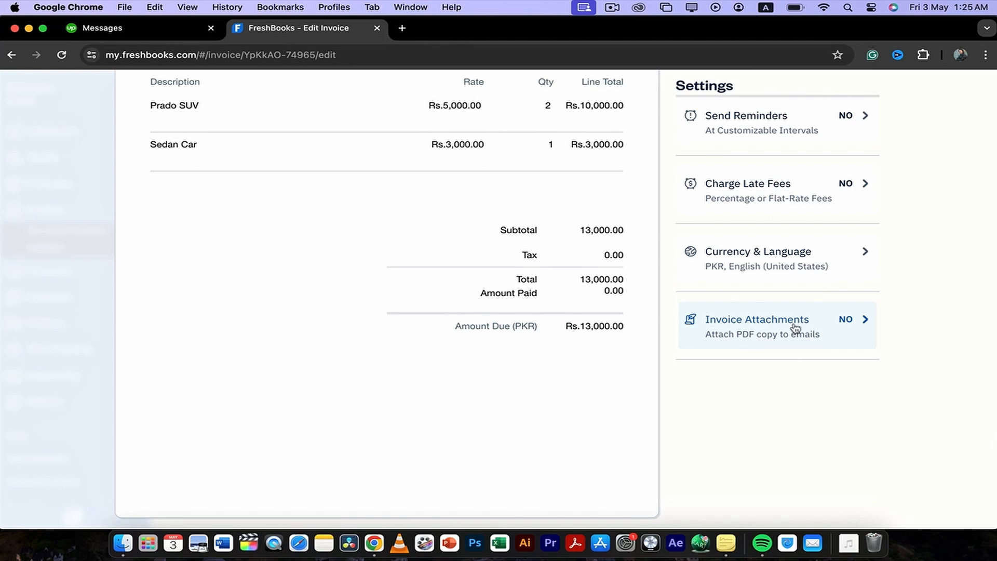
scroll(795, 338, up, 5)
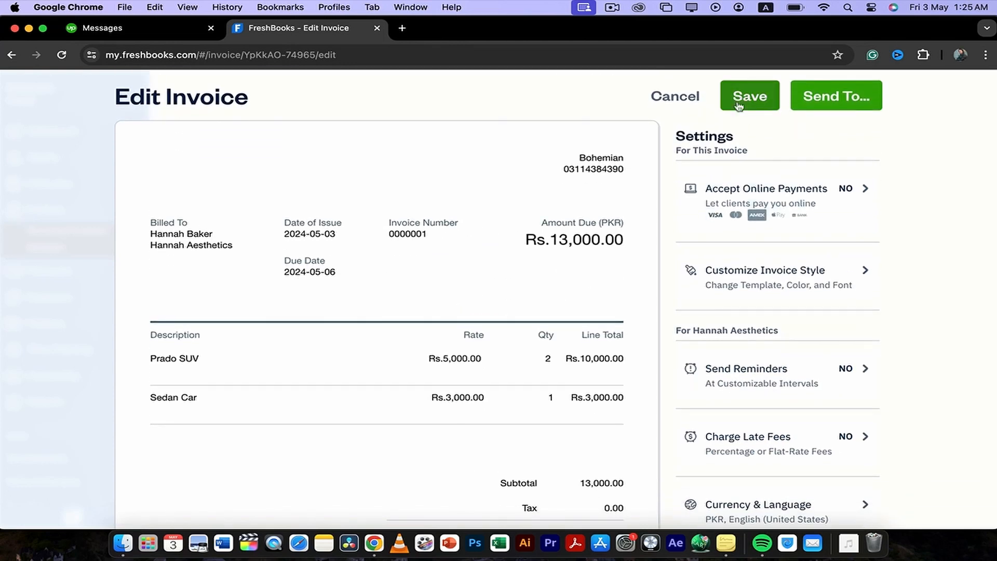
click(675, 100)
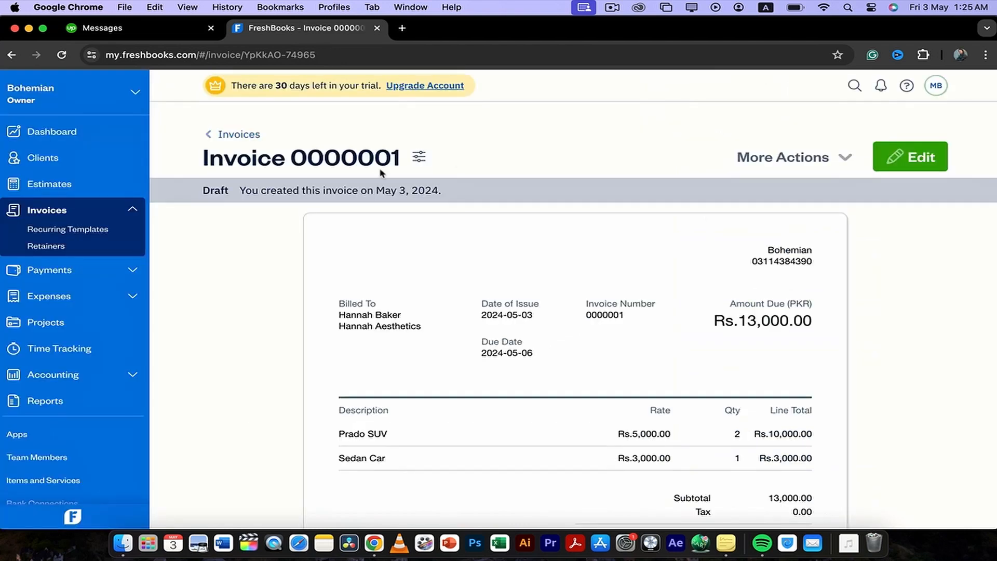
scroll(345, 313, down, 5)
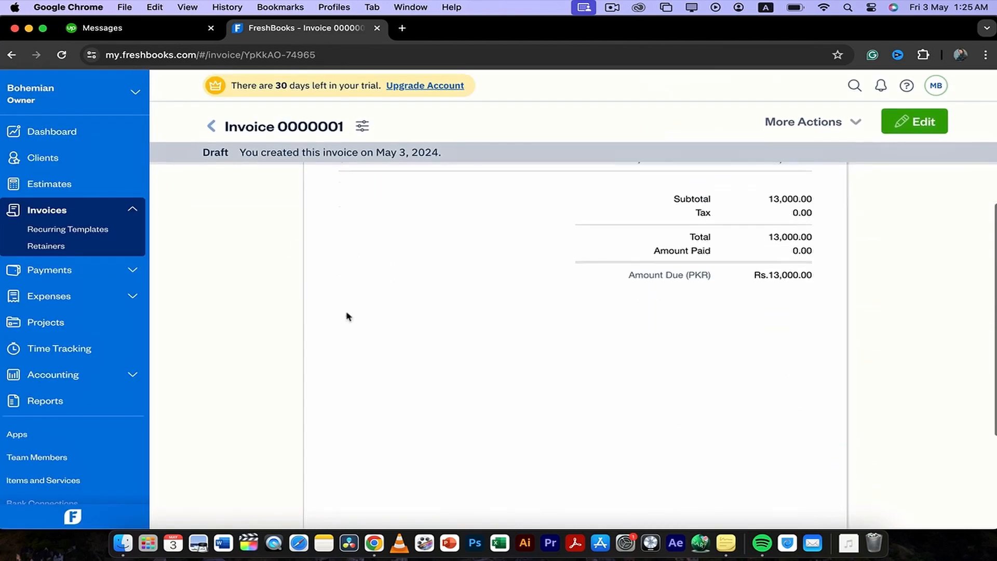
Step: Open the payments overview, dismiss the income tip and look down to the invoice payments list
scroll(346, 313, up, 5)
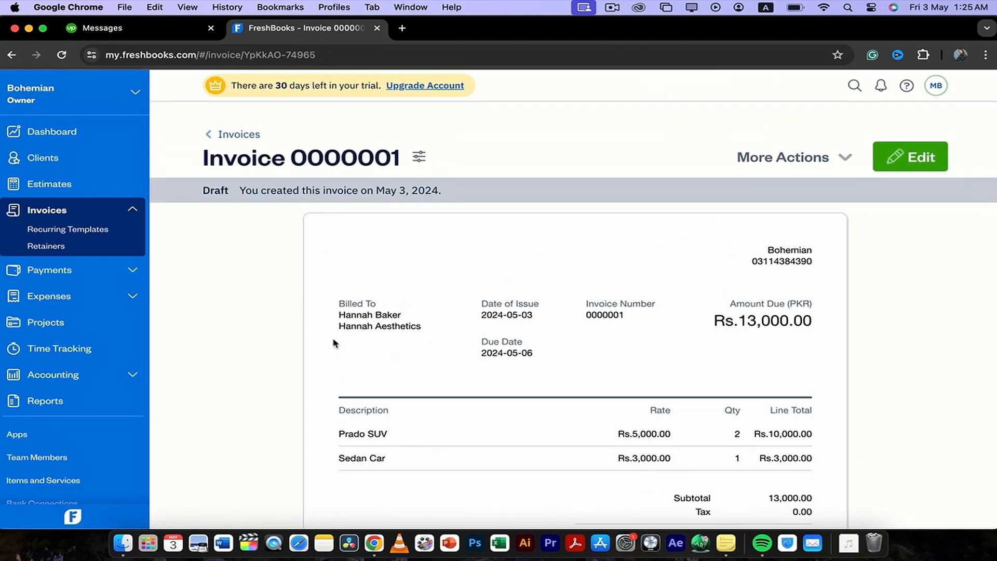
click(87, 272)
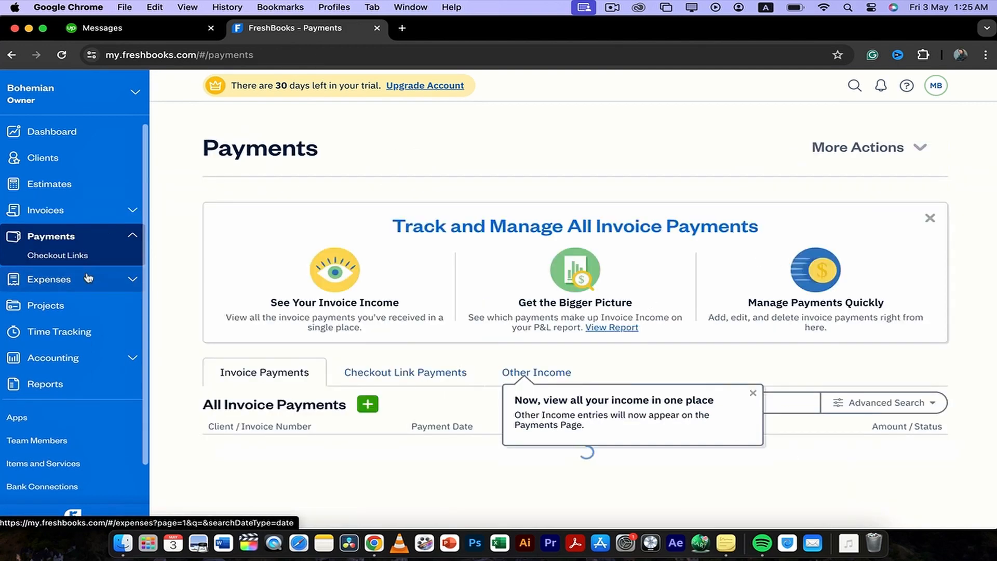
scroll(311, 290, down, 3)
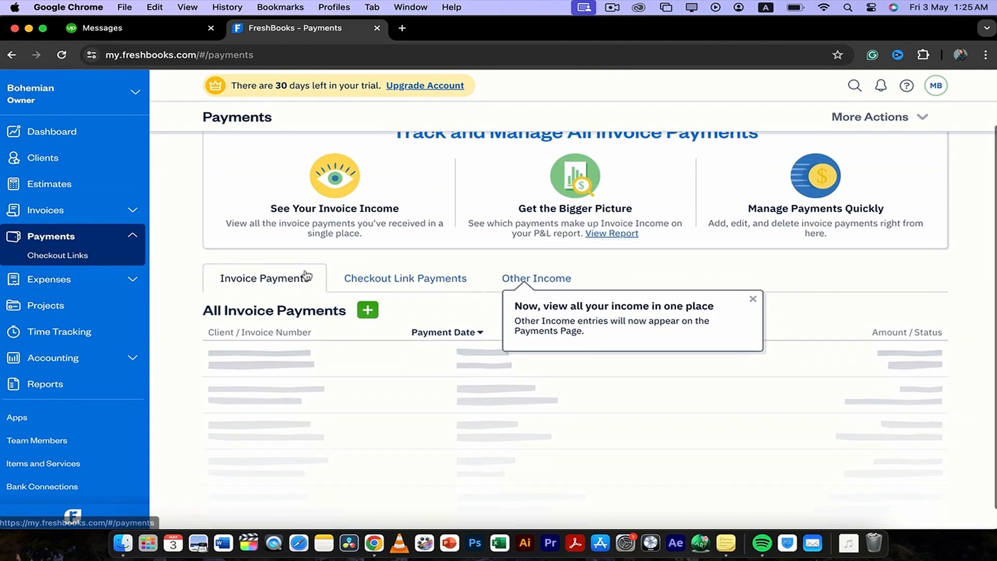
click(753, 299)
scroll(301, 307, down, 1)
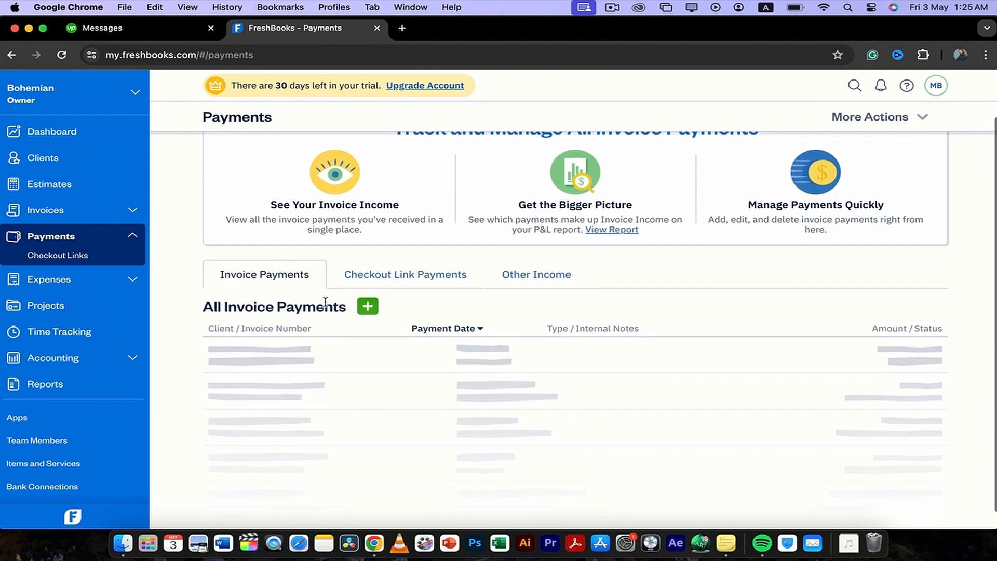
Step: Start a payment entry for the Hannah Aesthetics invoice and browse the payment types without choosing one
click(365, 306)
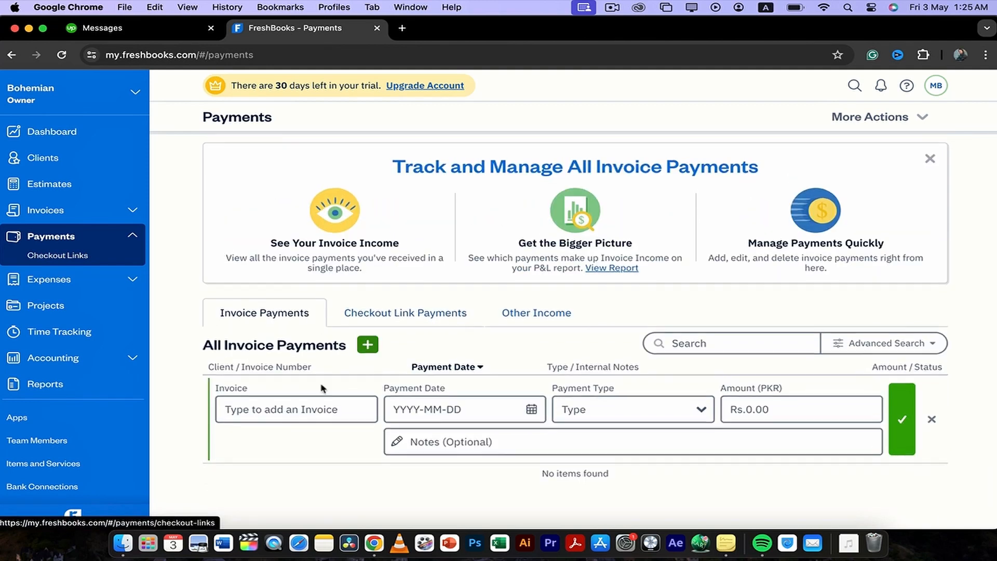
click(281, 411)
click(276, 452)
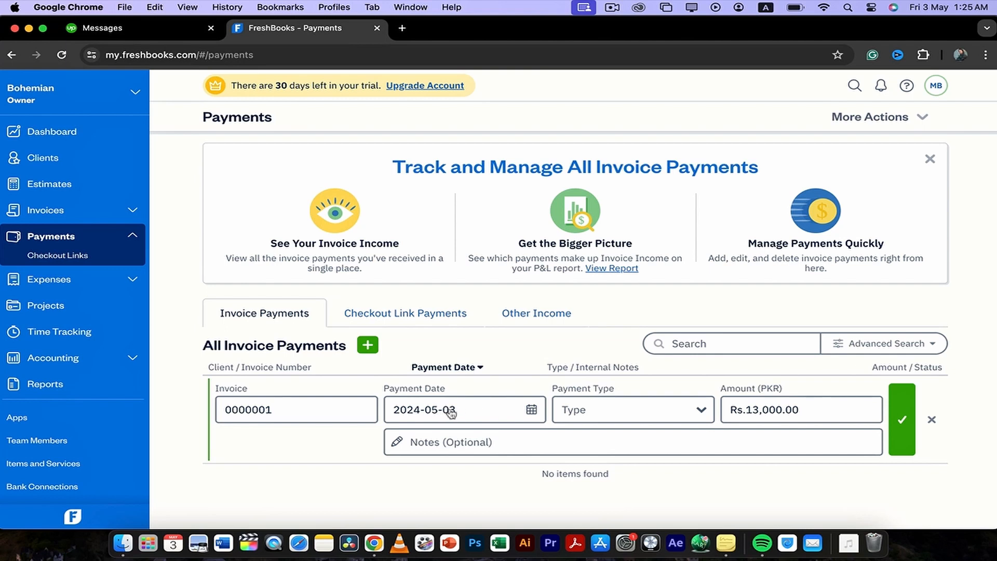
click(608, 405)
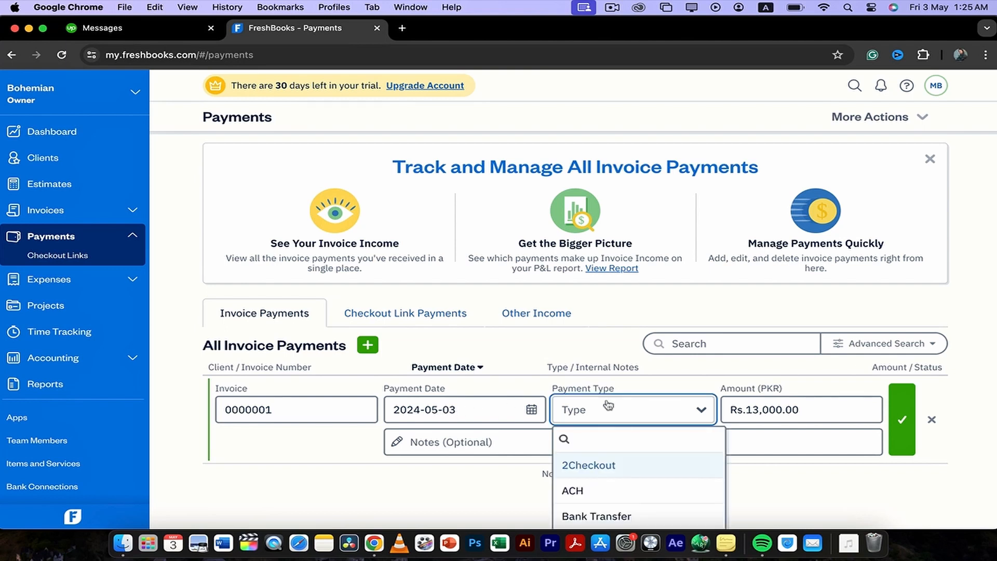
scroll(559, 419, down, 3)
click(419, 457)
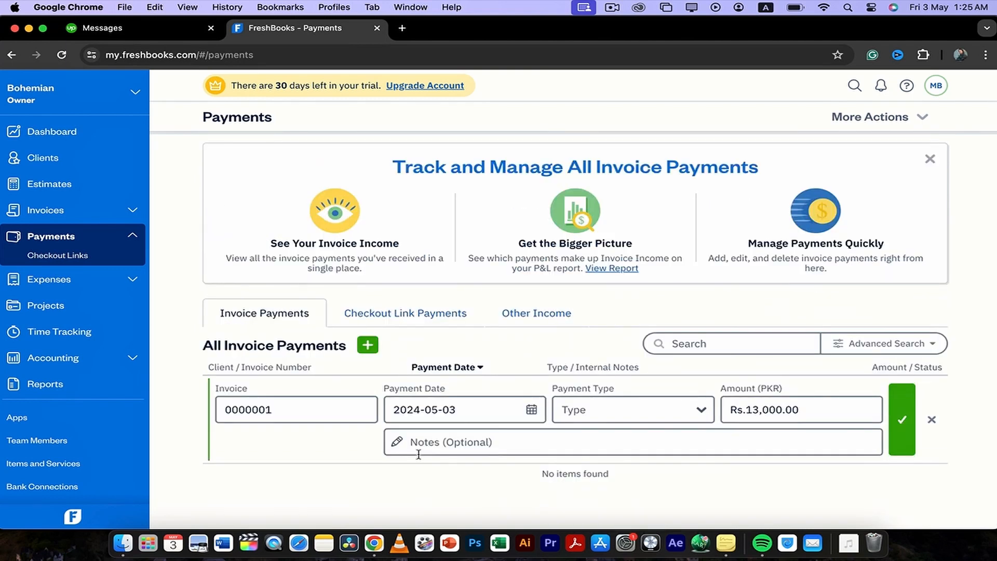
scroll(438, 442, up, 2)
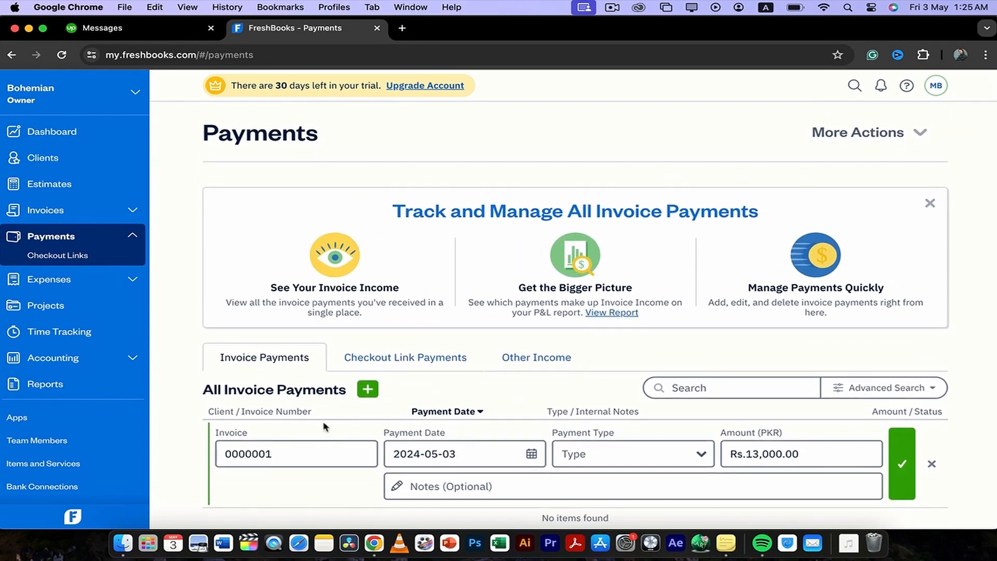
Step: Start a new expense, dismiss the cost of goods sold tip and choose Meals & Entertainment as the category
click(66, 290)
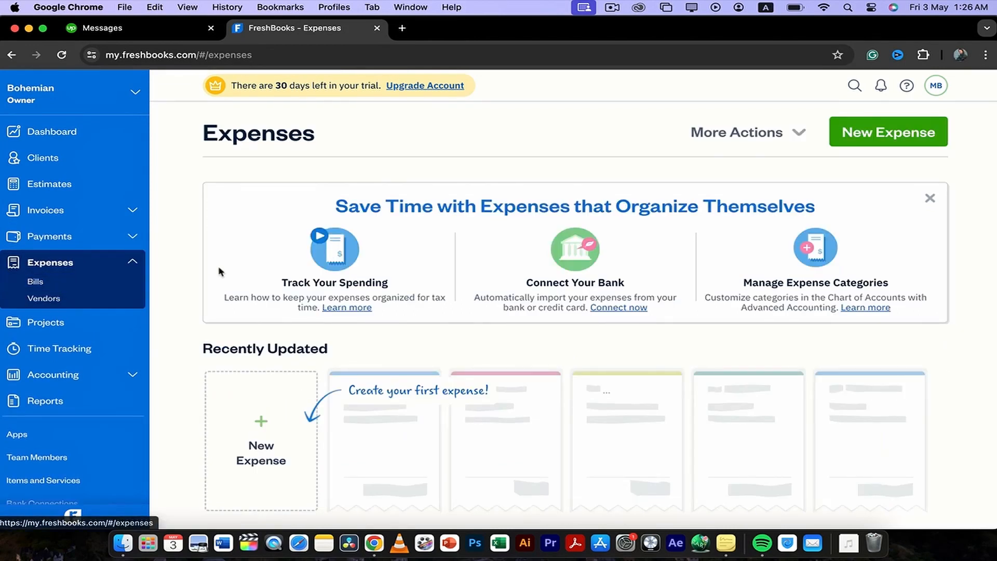
scroll(223, 291, down, 2)
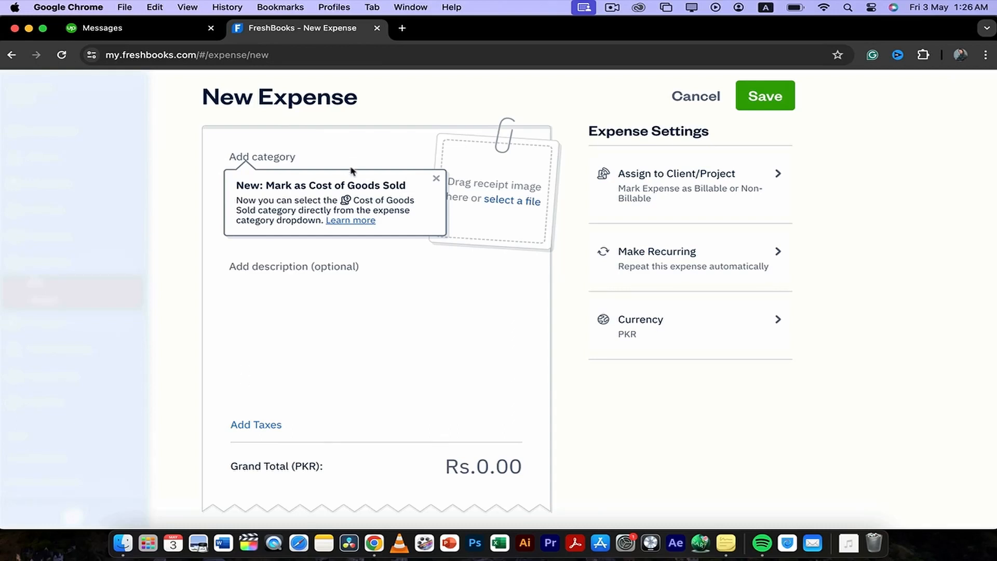
click(275, 154)
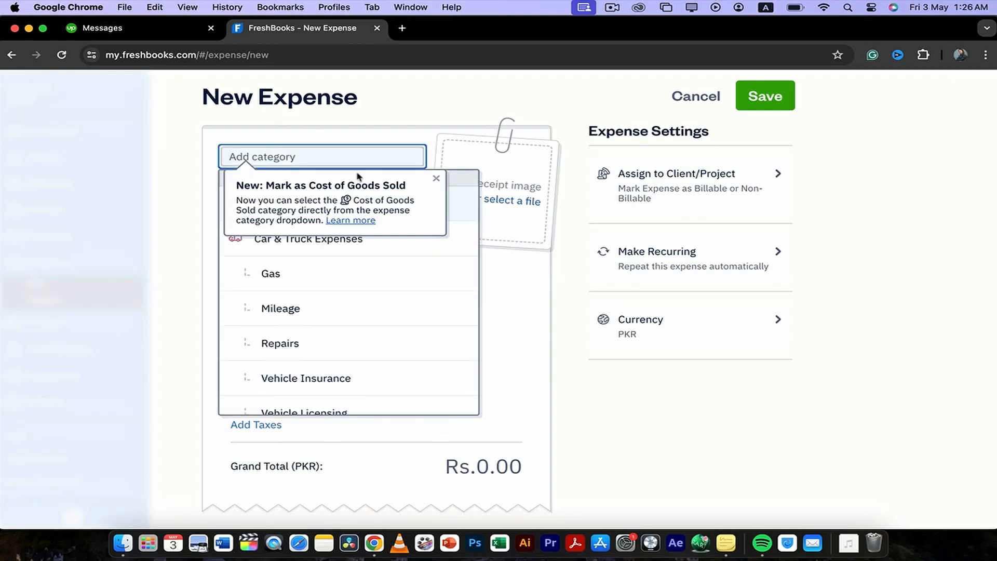
click(432, 179)
click(291, 151)
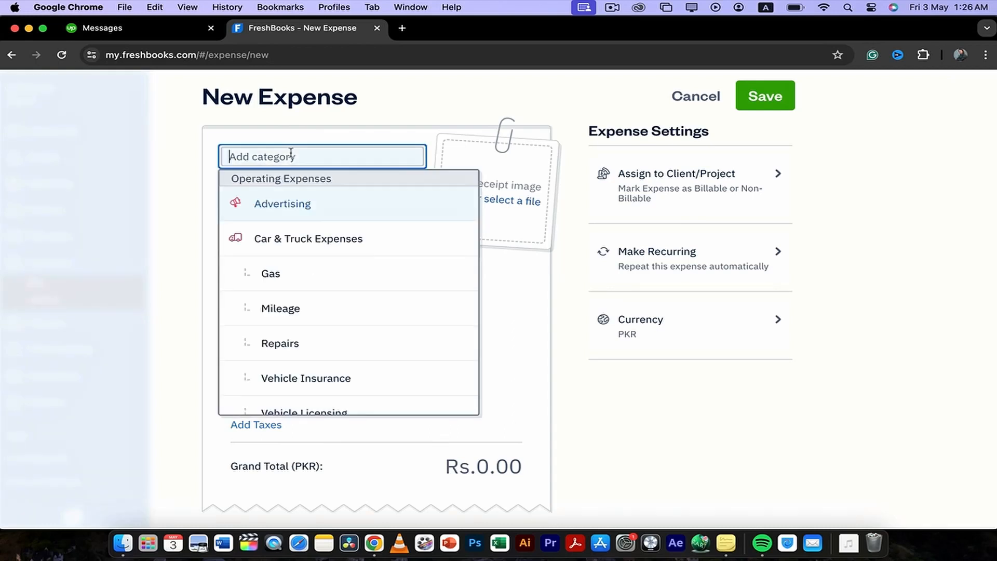
scroll(296, 283, down, 5)
scroll(298, 283, down, 1)
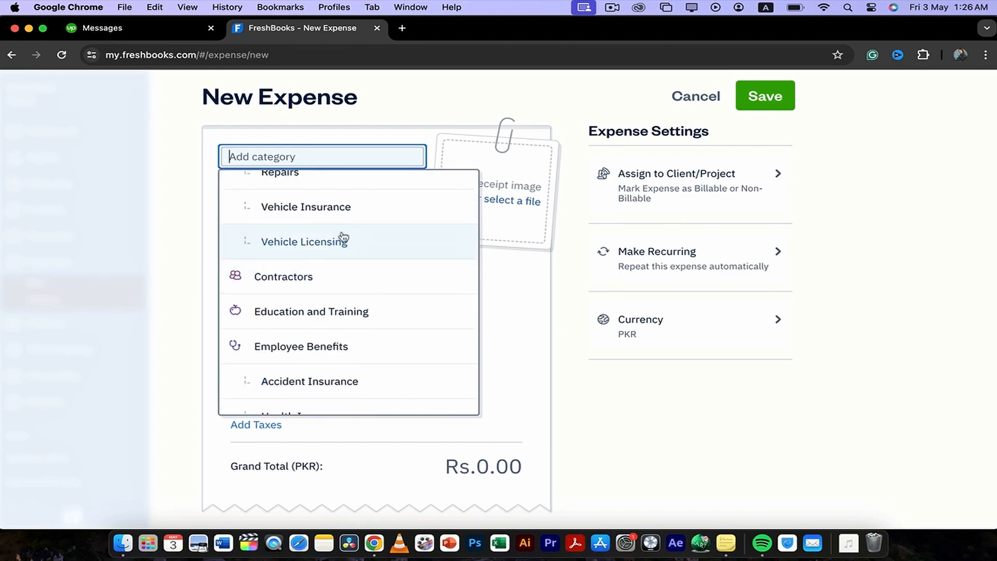
scroll(308, 285, down, 2)
scroll(307, 332, down, 4)
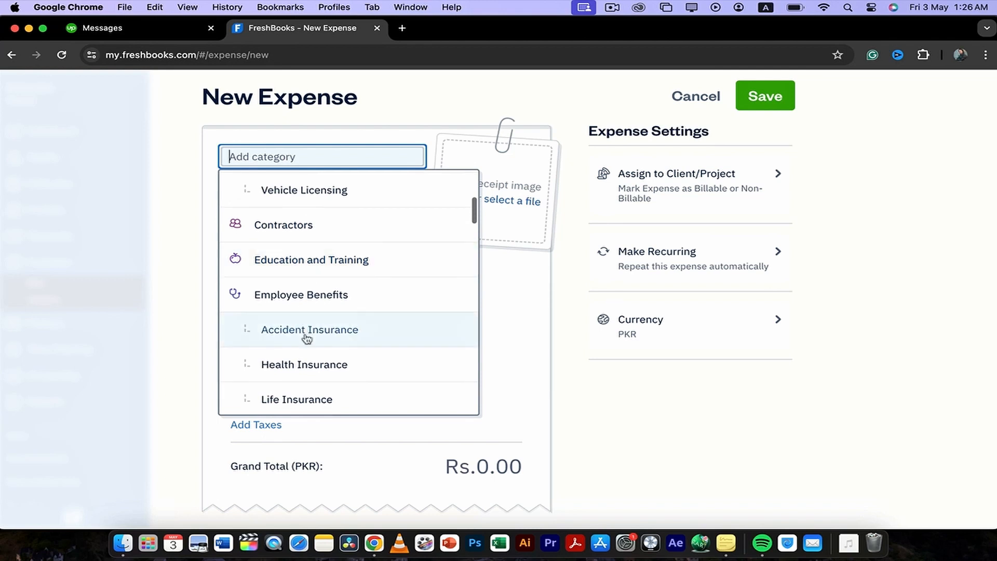
scroll(306, 338, down, 2)
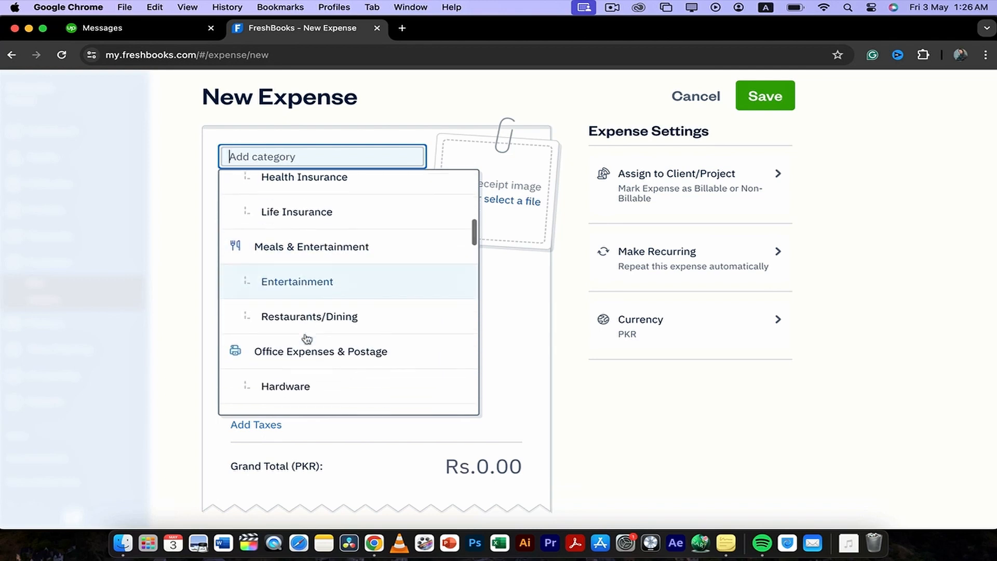
click(342, 232)
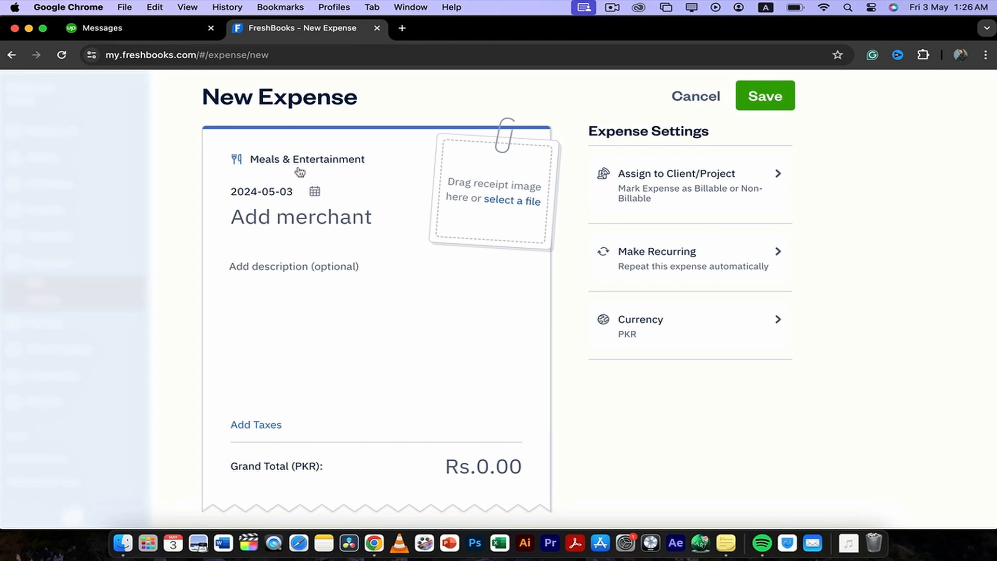
Step: Describe the expense as "Meals for the drivers of my vehicles"
click(257, 283)
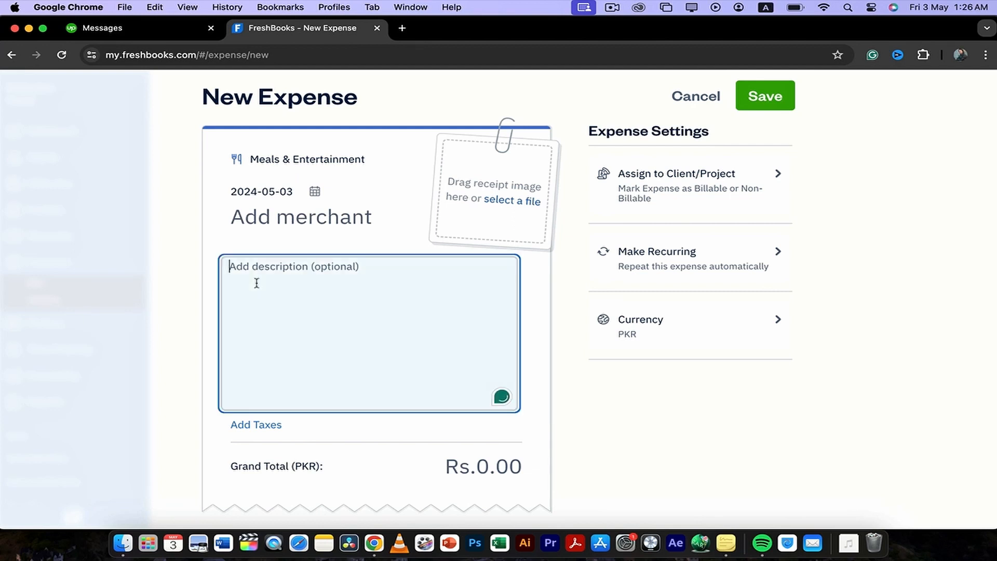
text(Meals)
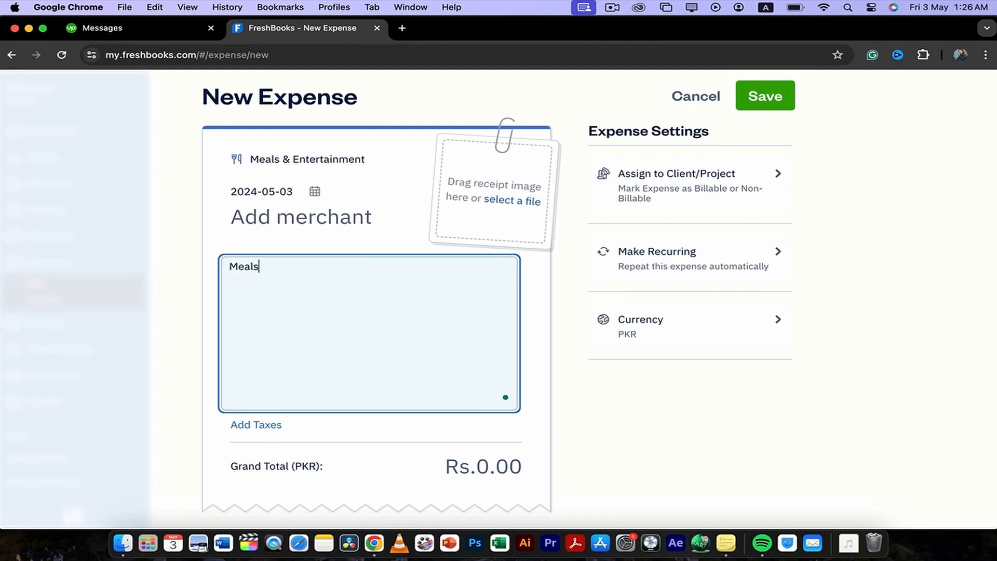
text( for the drivers of my v)
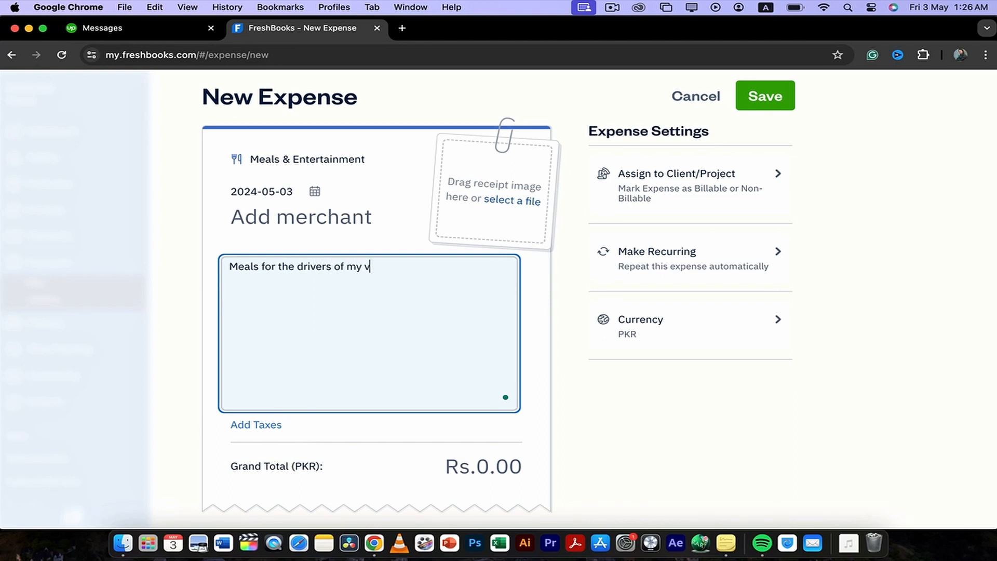
text(ehicles)
click(139, 297)
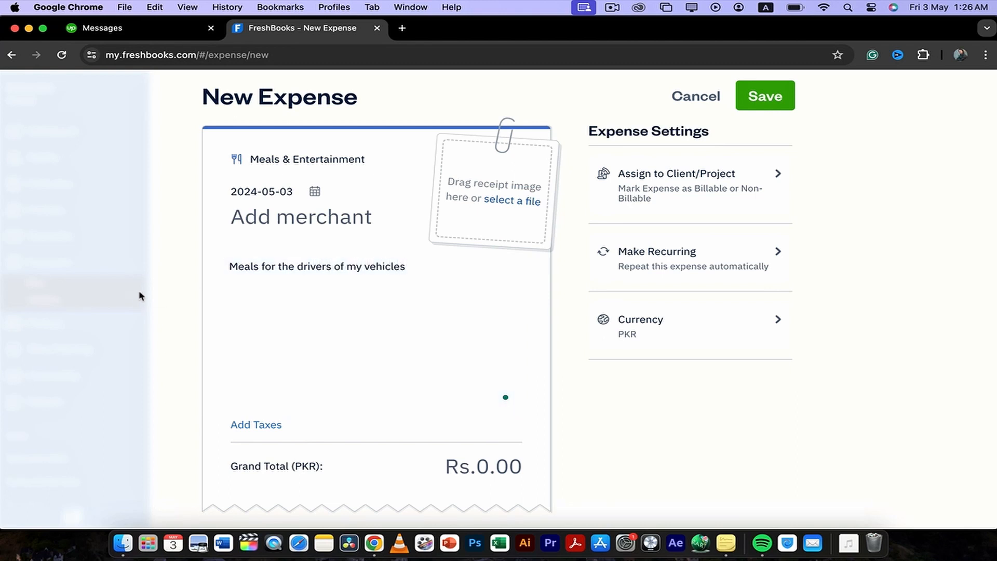
Step: Set the expense's grand total to Rs.1,500.00 and save the expense
click(493, 471)
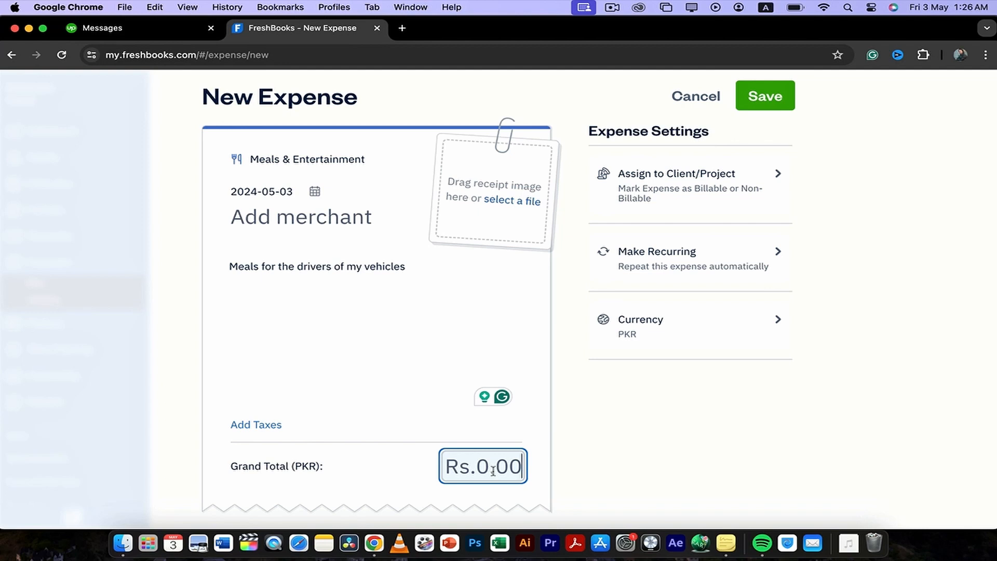
text(1500)
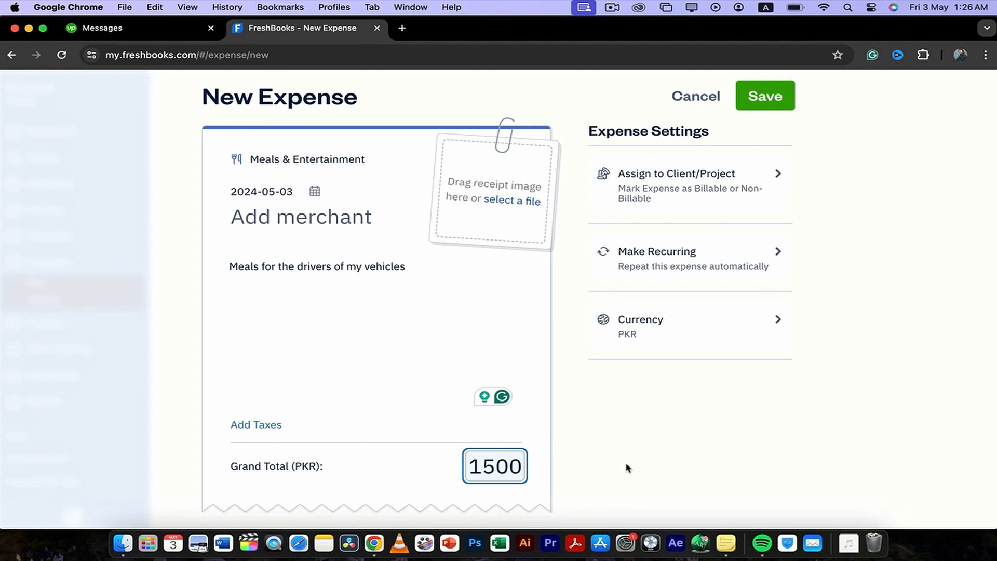
click(625, 466)
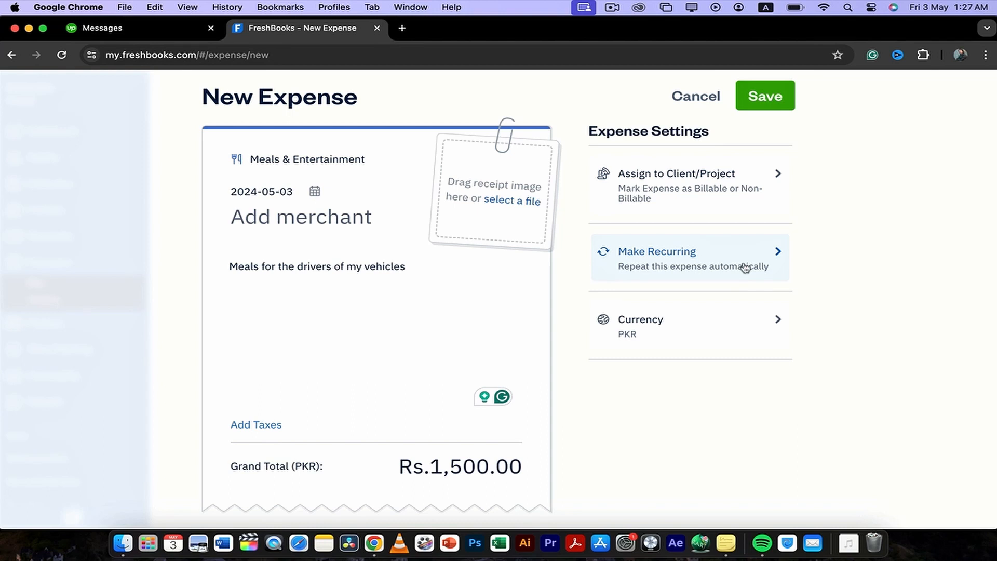
click(759, 101)
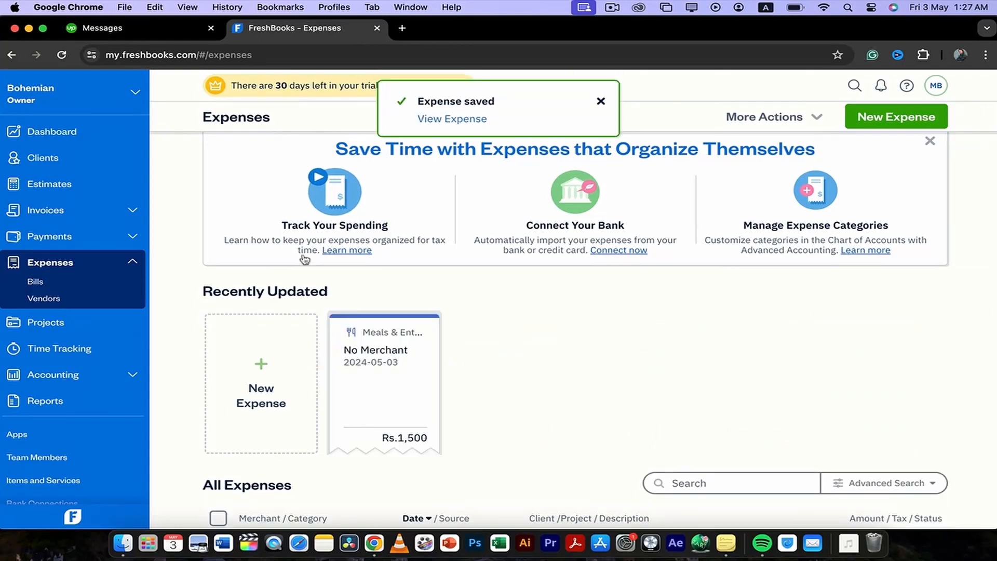
Step: Look over the projects overview and the daily time tracking log for May 3rd
click(77, 332)
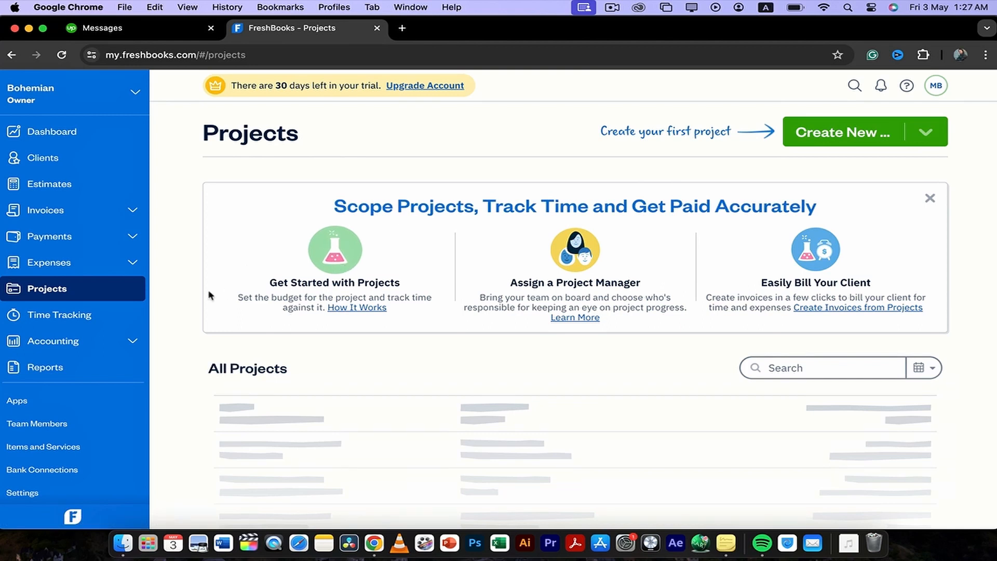
click(93, 315)
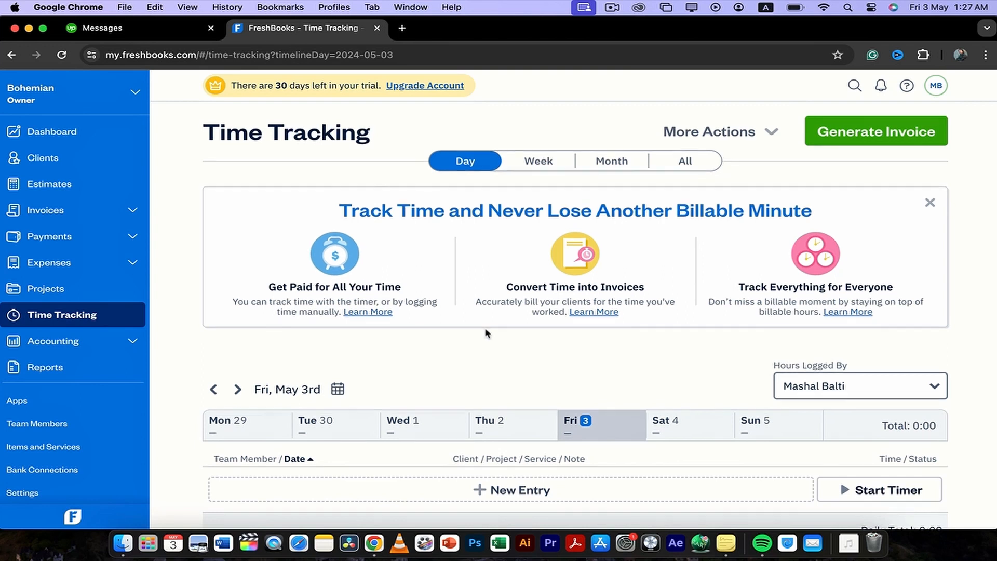
scroll(486, 332, down, 2)
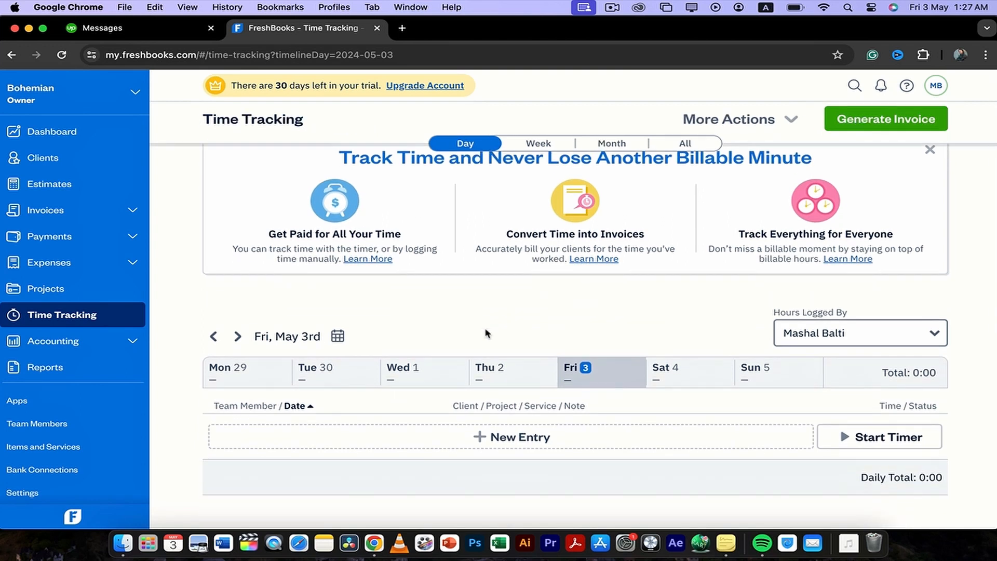
scroll(486, 333, up, 2)
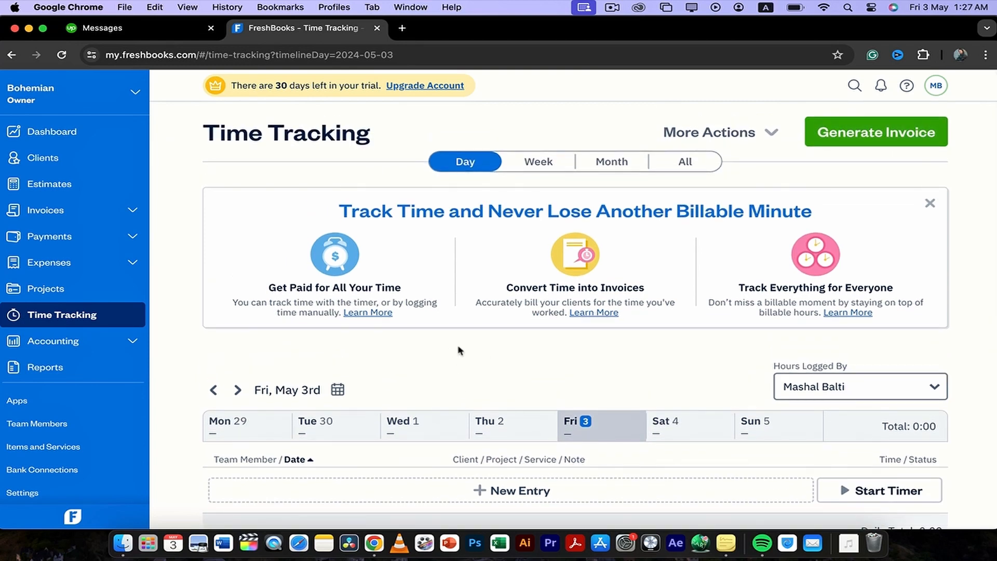
scroll(578, 374, down, 2)
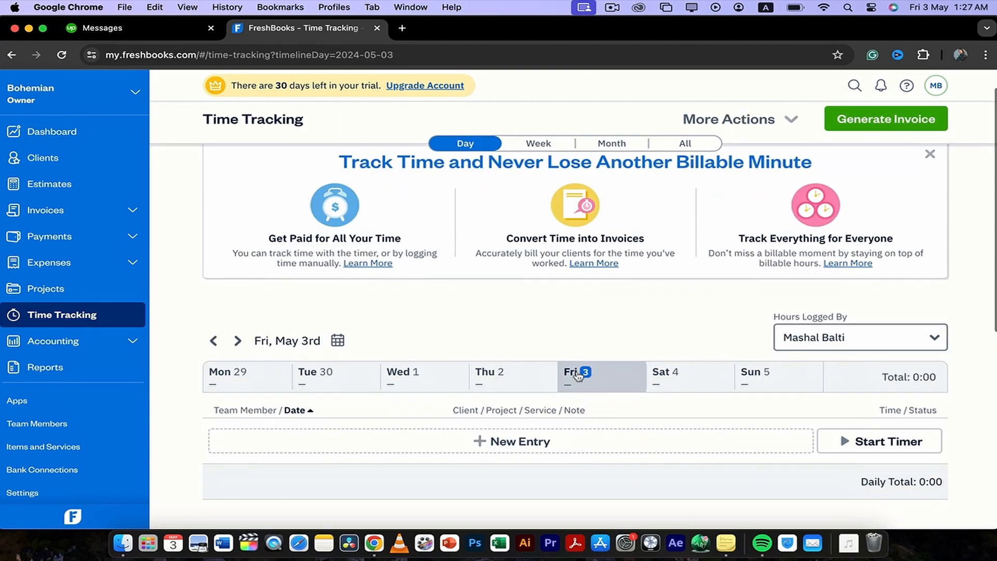
Step: Start a new time entry for Friday, May 3rd and assign it to the client Hannah Aesthetics
click(516, 436)
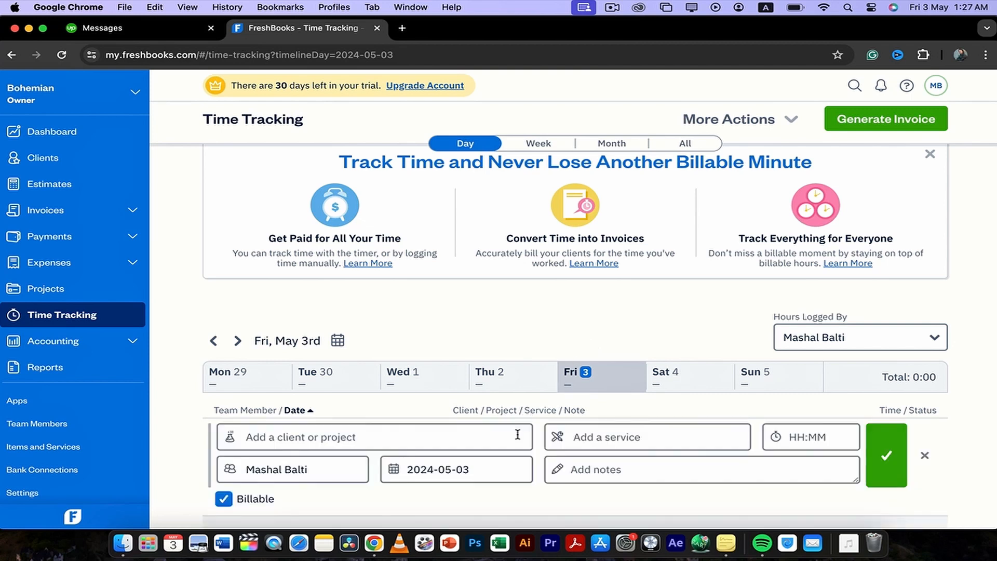
scroll(514, 431, down, 2)
click(469, 401)
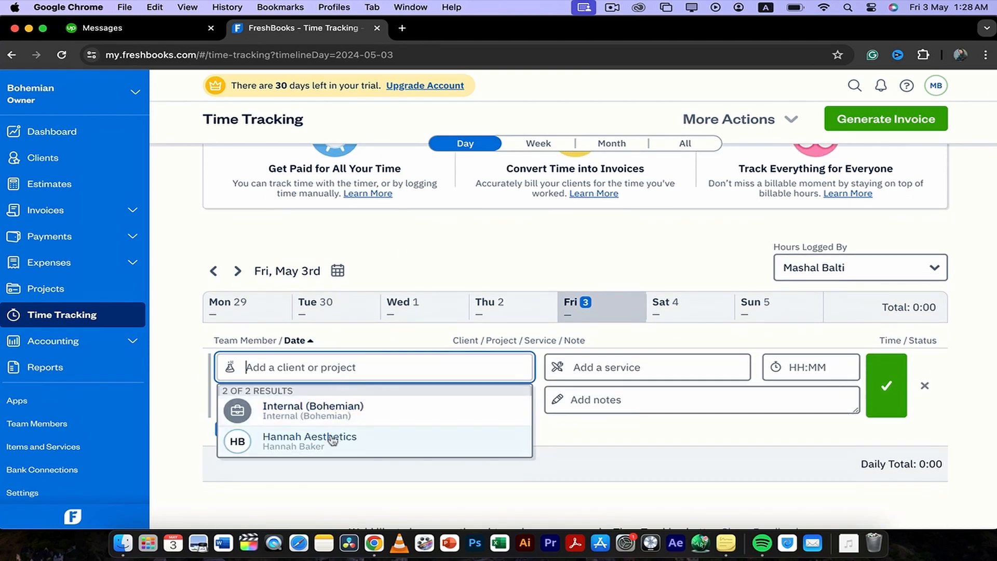
click(335, 437)
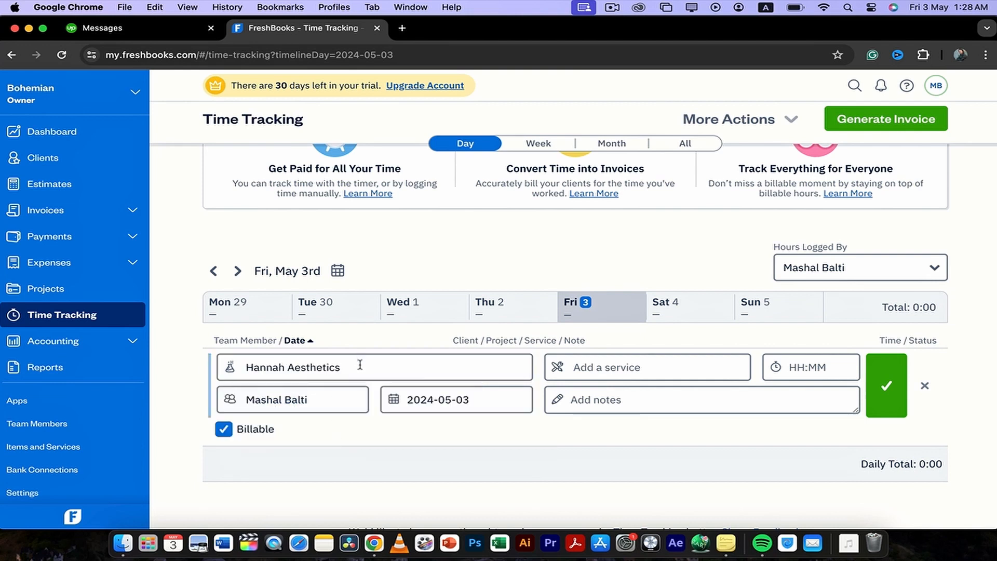
Step: Set the time entry's service to Itinerary and its duration to 02:00
click(575, 367)
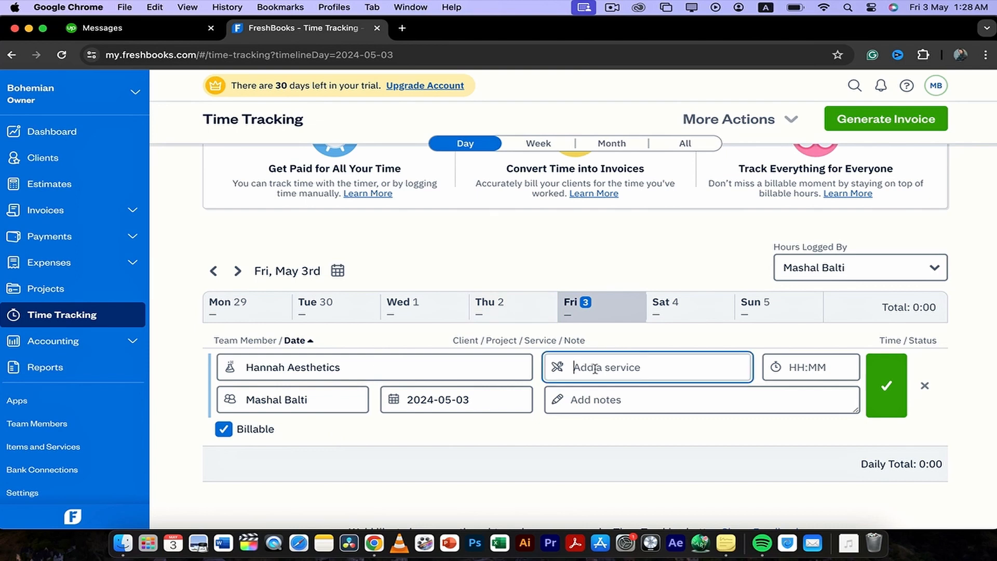
text(Itinerary)
click(795, 370)
text(3)
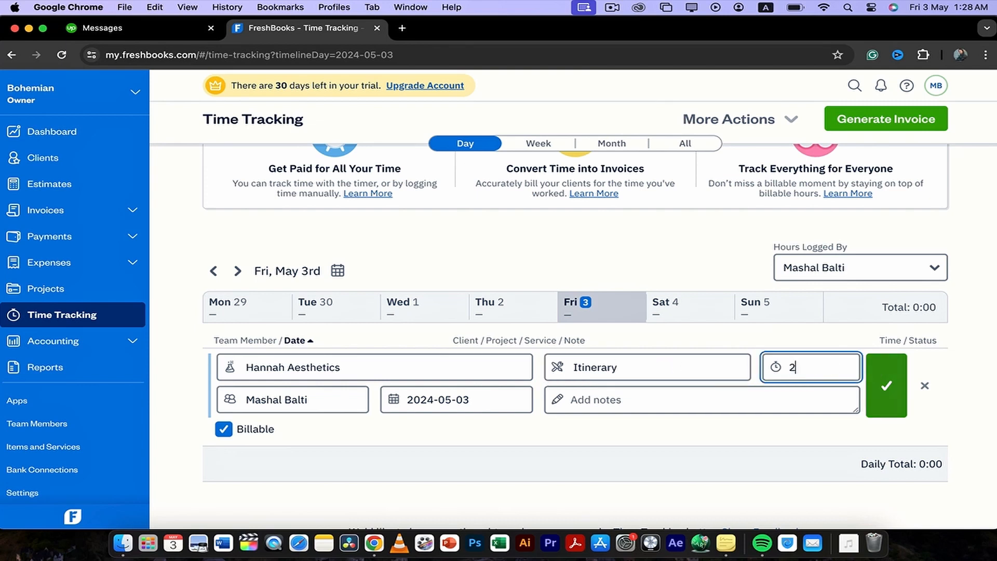
key(BackSpace)
text(0200)
text(00)
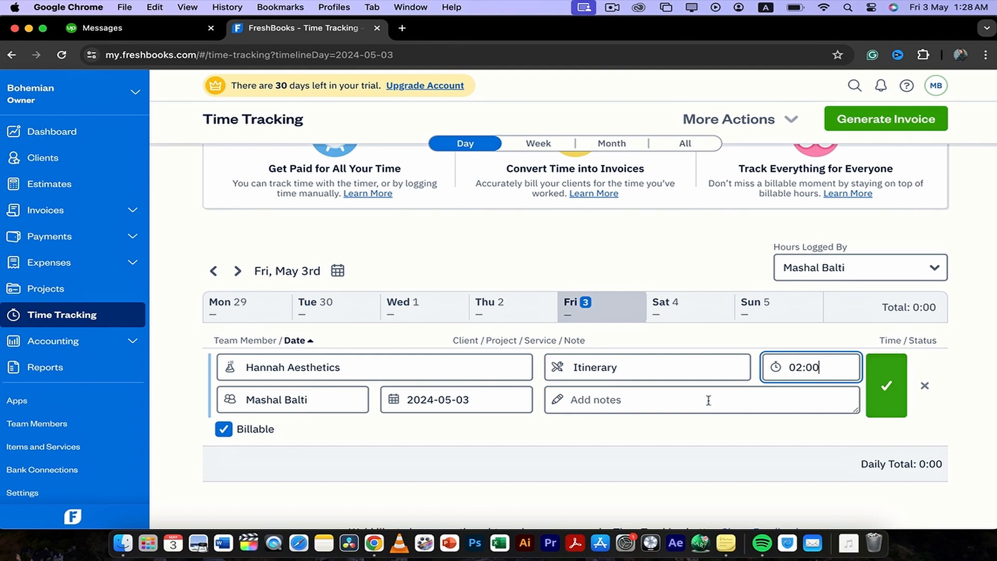
Step: Leave the time entry's notes empty and save it as billable time
click(681, 401)
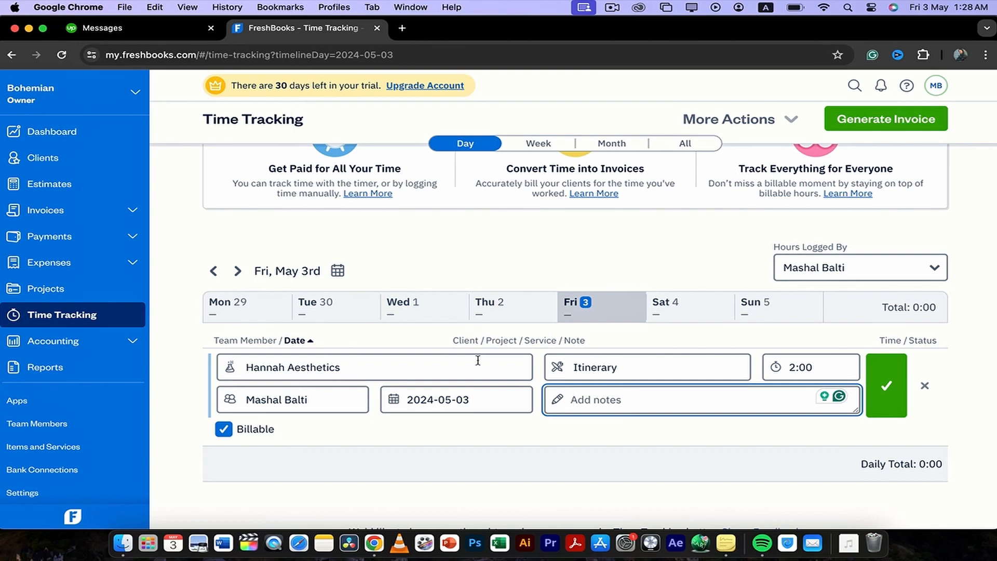
scroll(477, 360, down, 2)
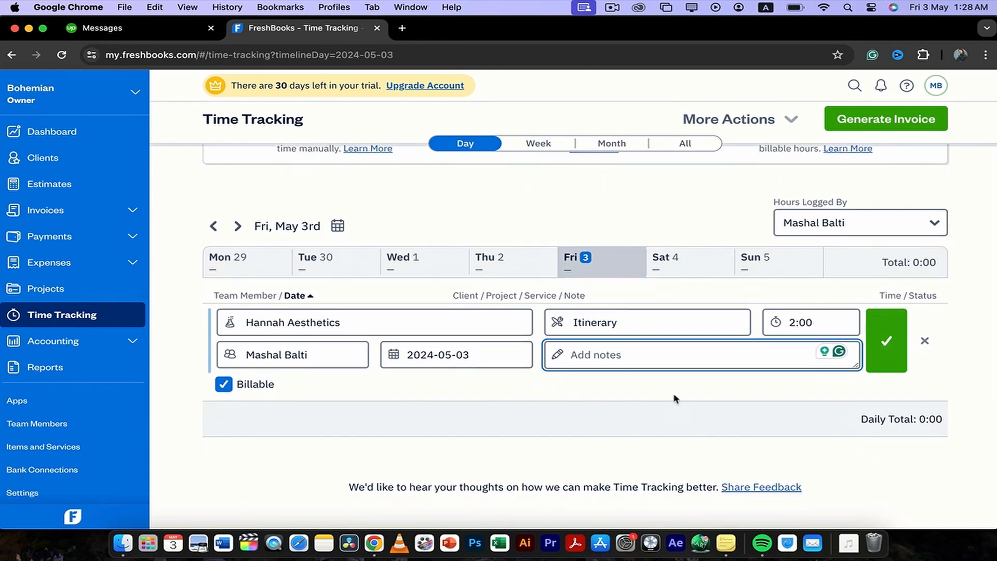
click(897, 345)
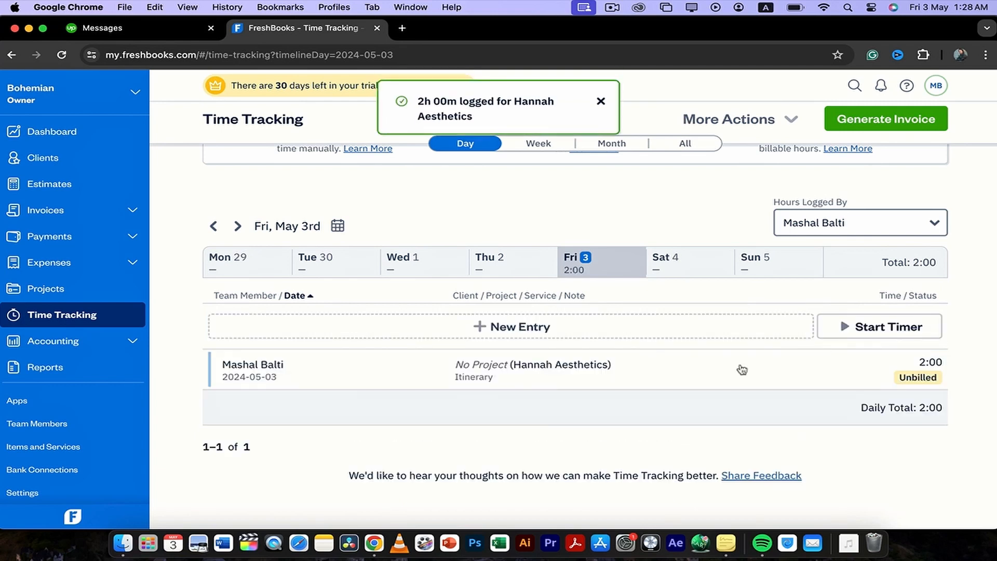
Step: Review the time tracking page and view the client choices for generating an invoice, without creating one
scroll(728, 369, up, 5)
scroll(595, 381, down, 2)
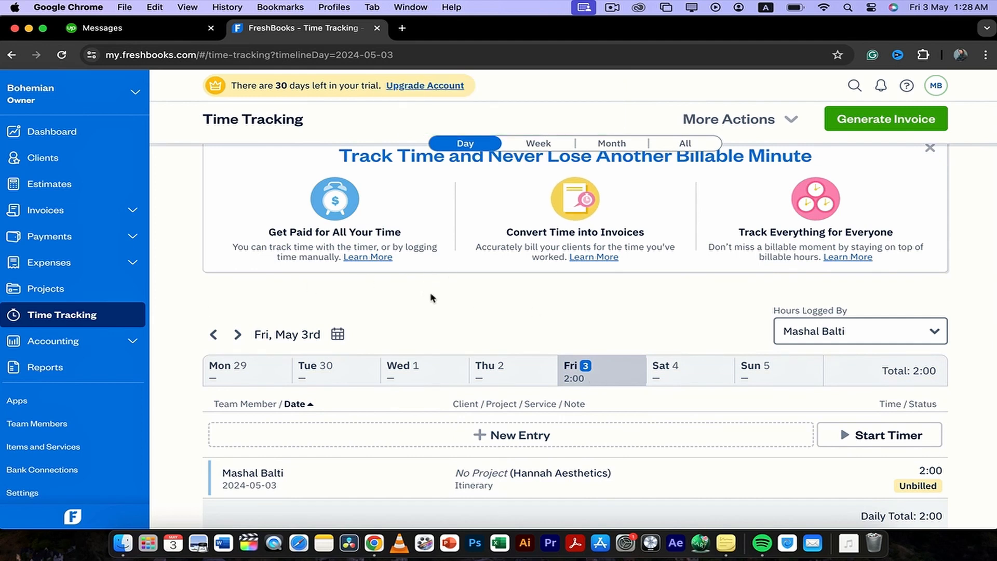
scroll(380, 269, up, 2)
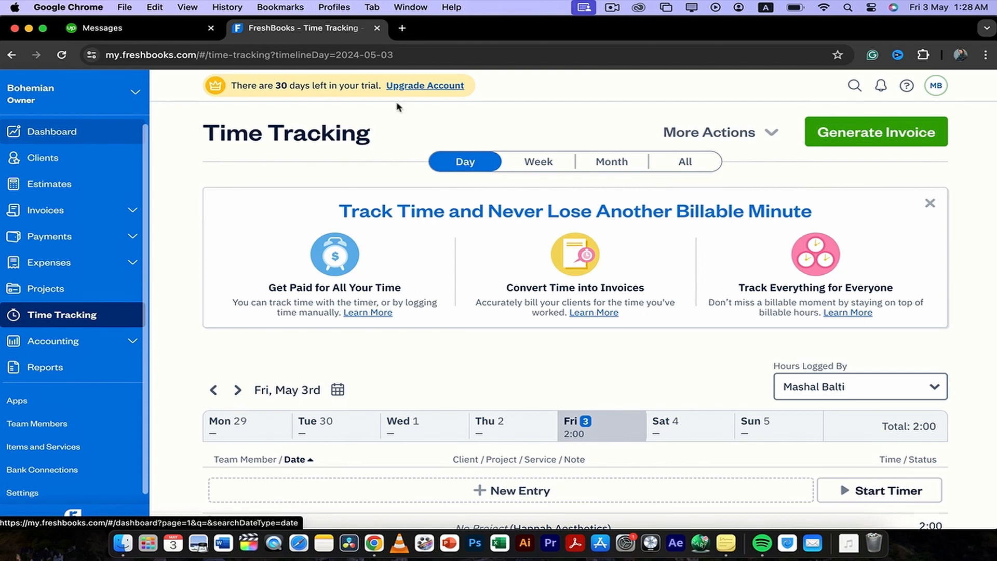
click(870, 134)
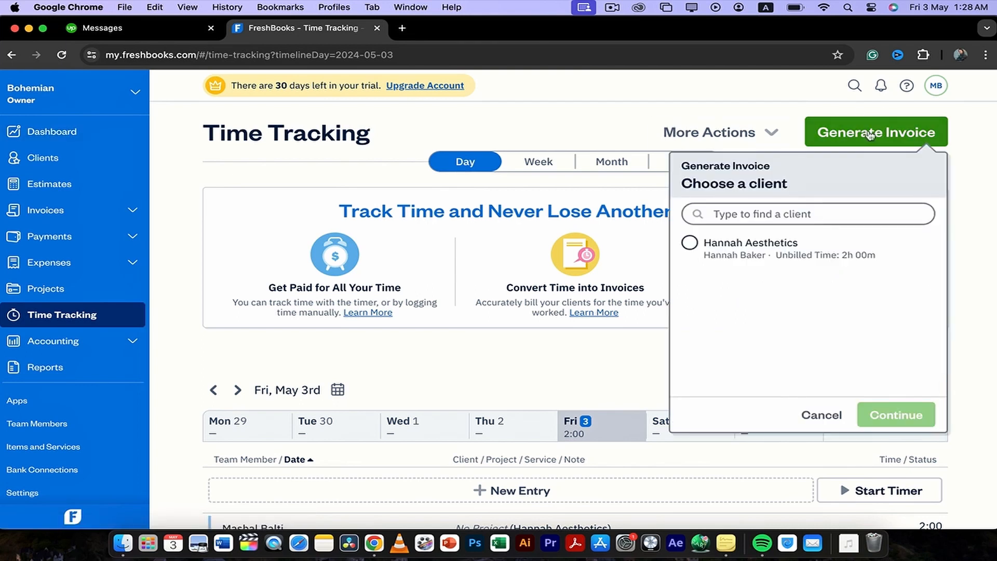
click(565, 136)
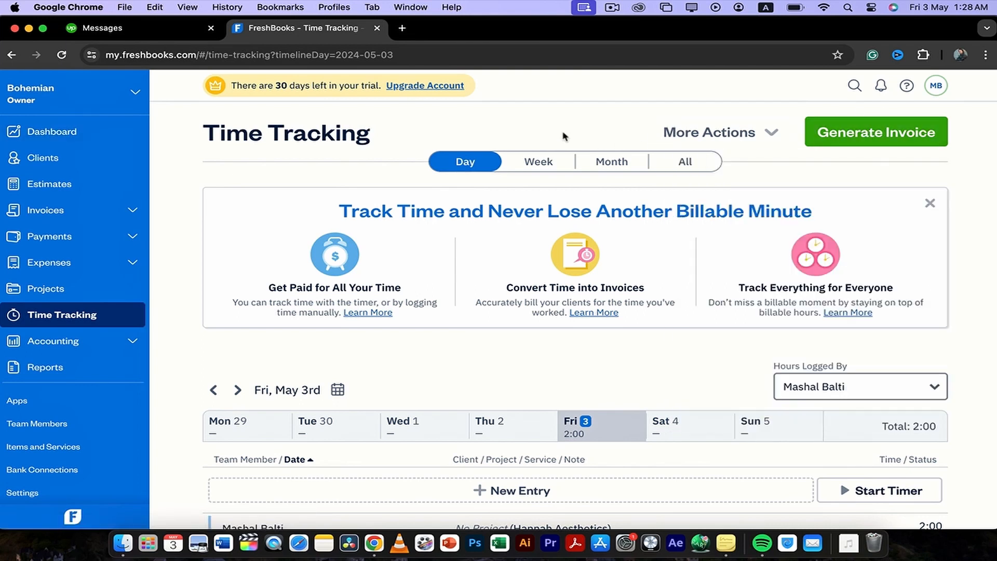